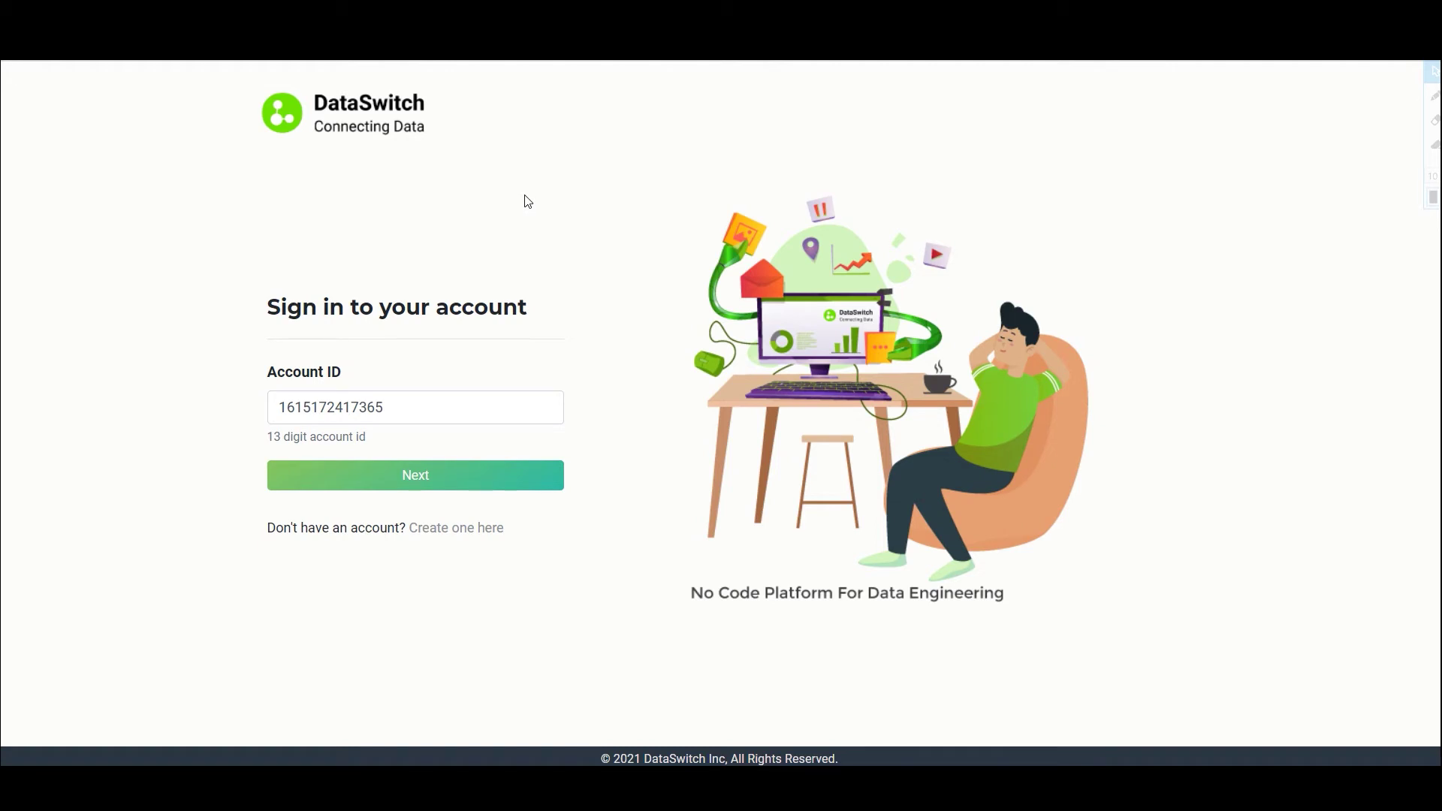
Sign in to DataSwitch with the saved credentials and open the DS Migration Assistant project list
left_click(428, 475)
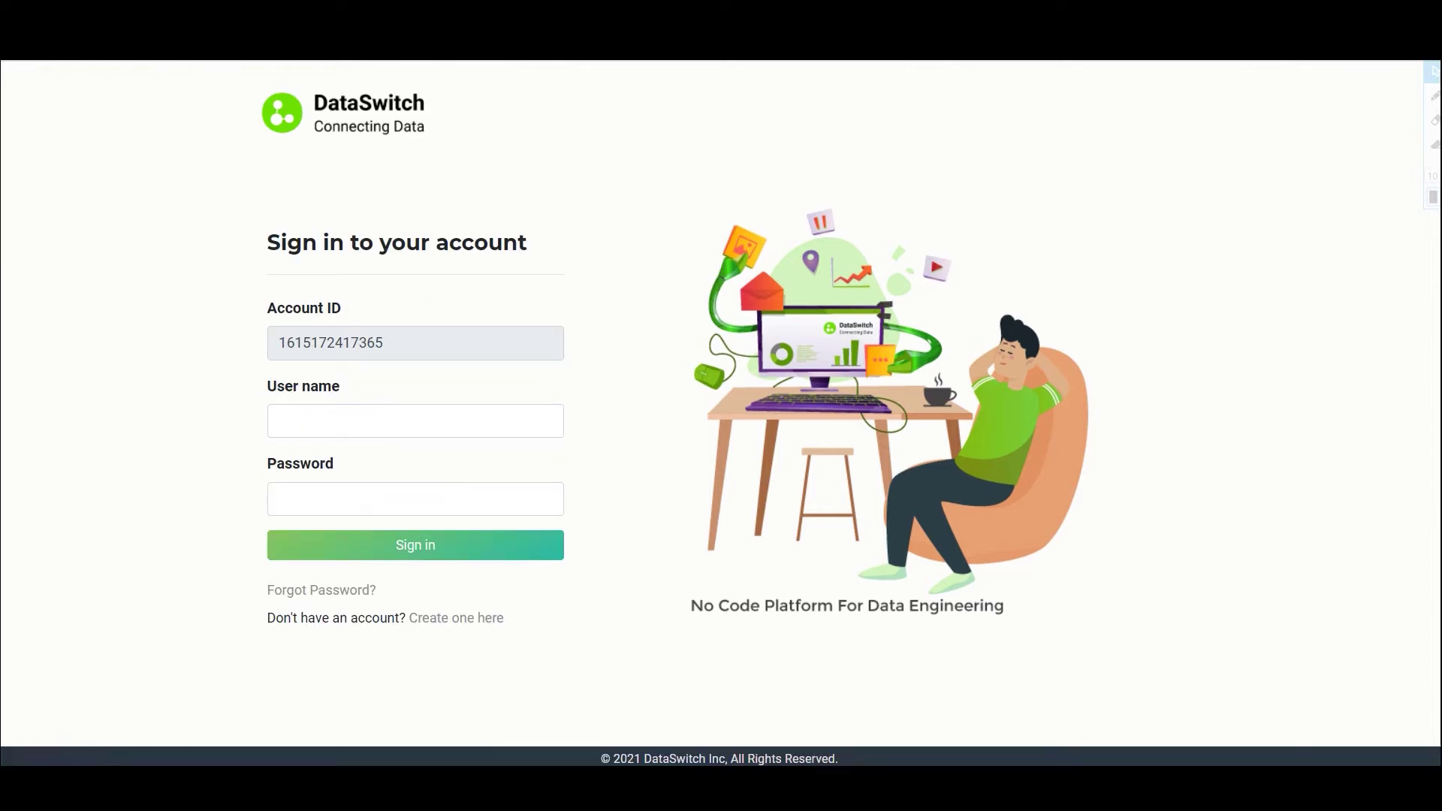
left_click(368, 421)
left_click(361, 455)
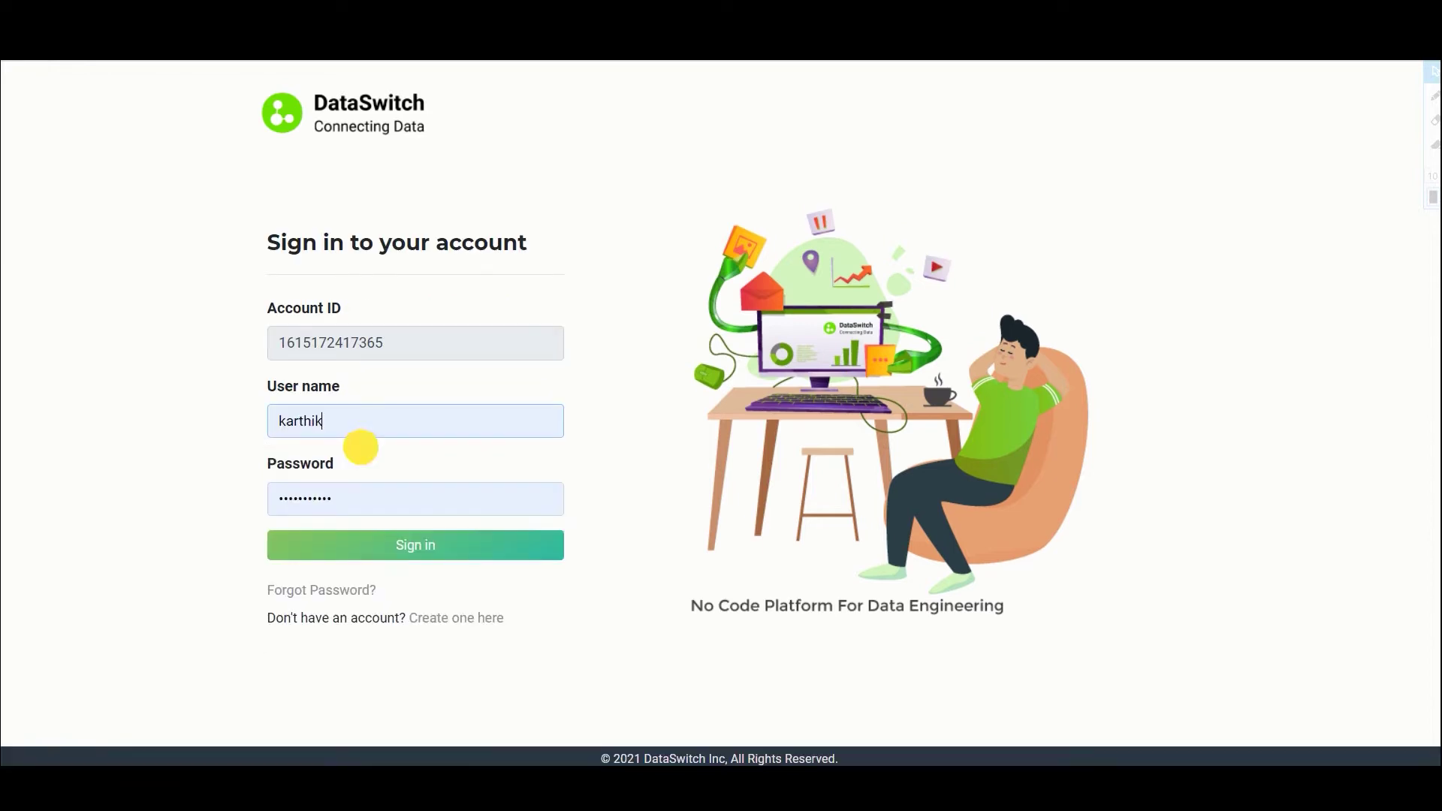
left_click(437, 544)
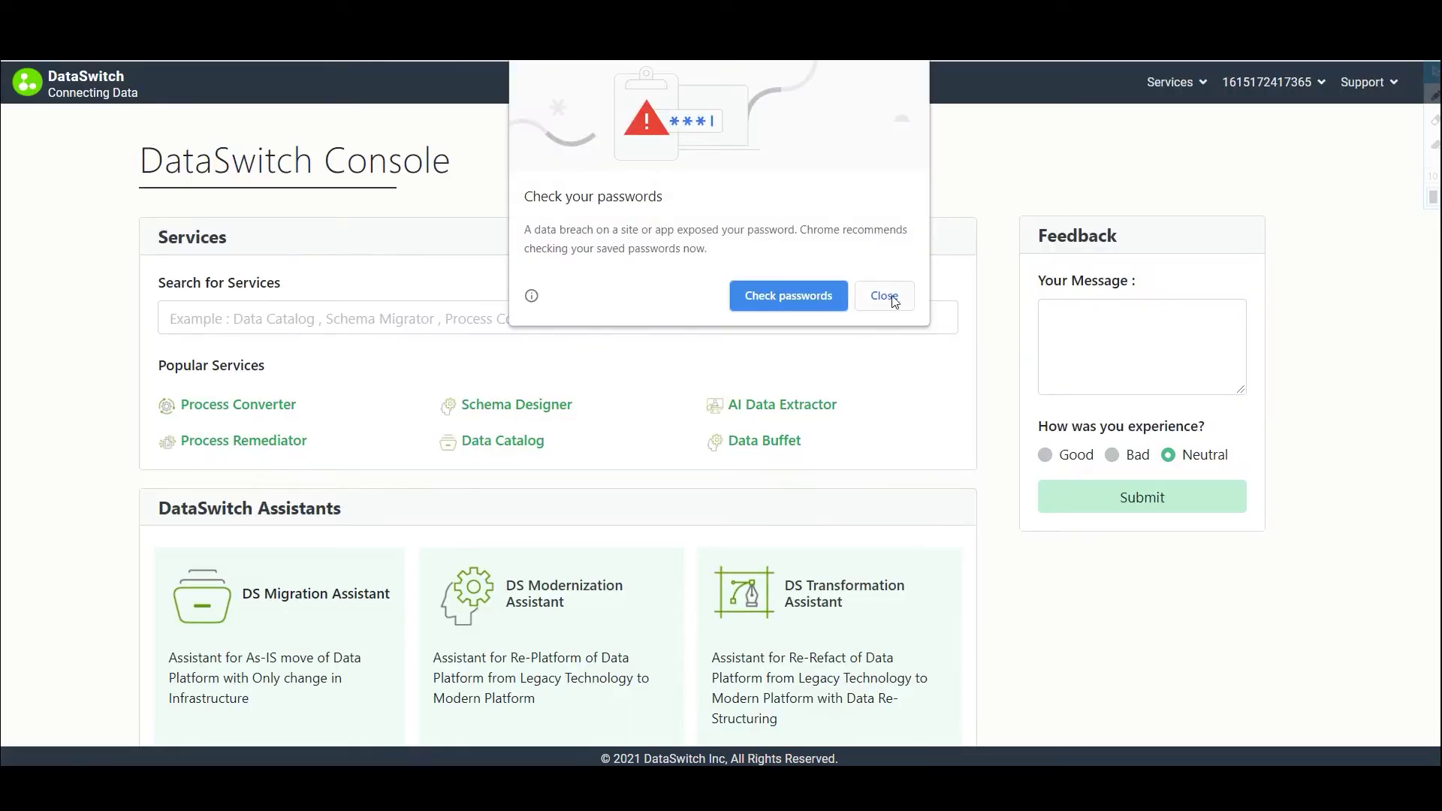
left_click(892, 298)
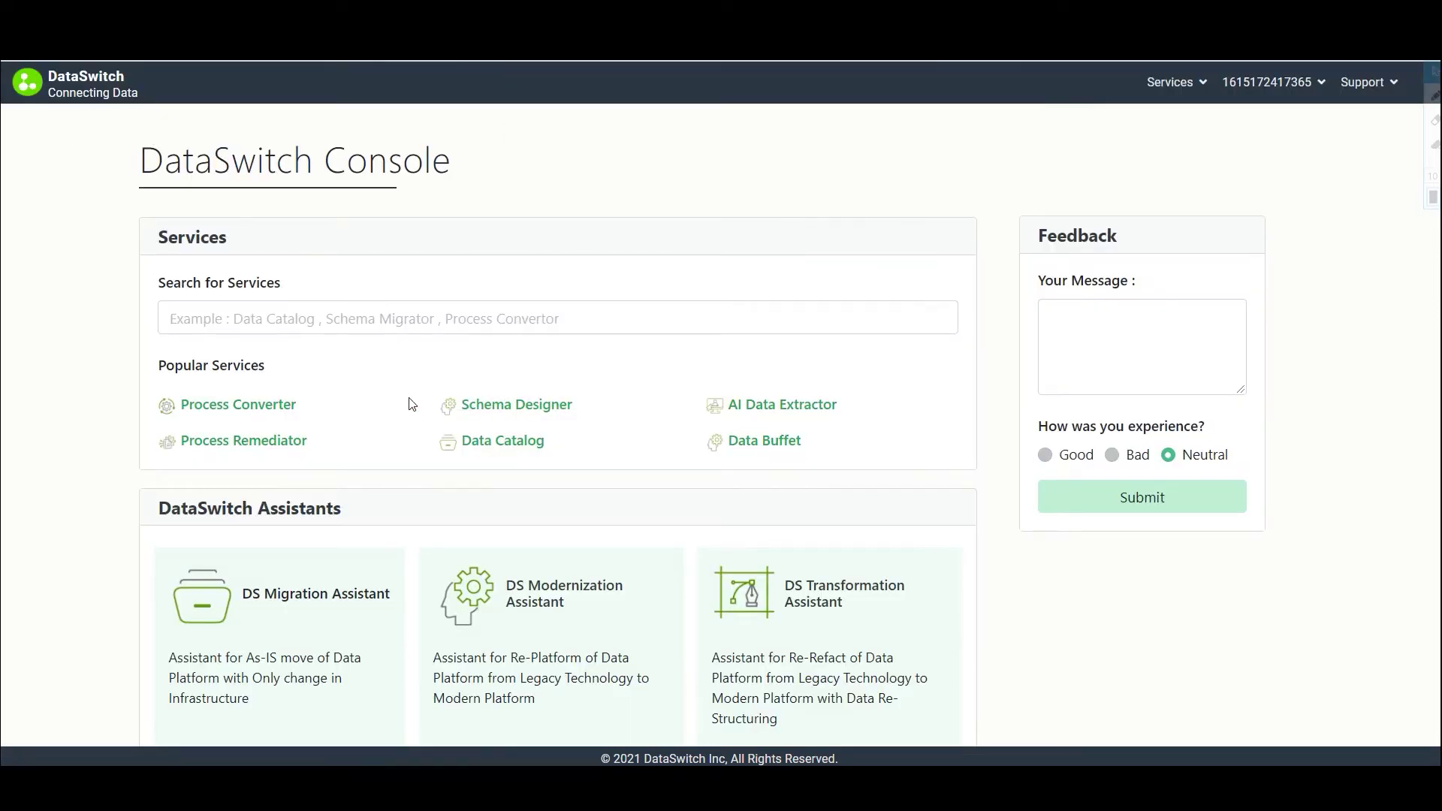
left_click(551, 674)
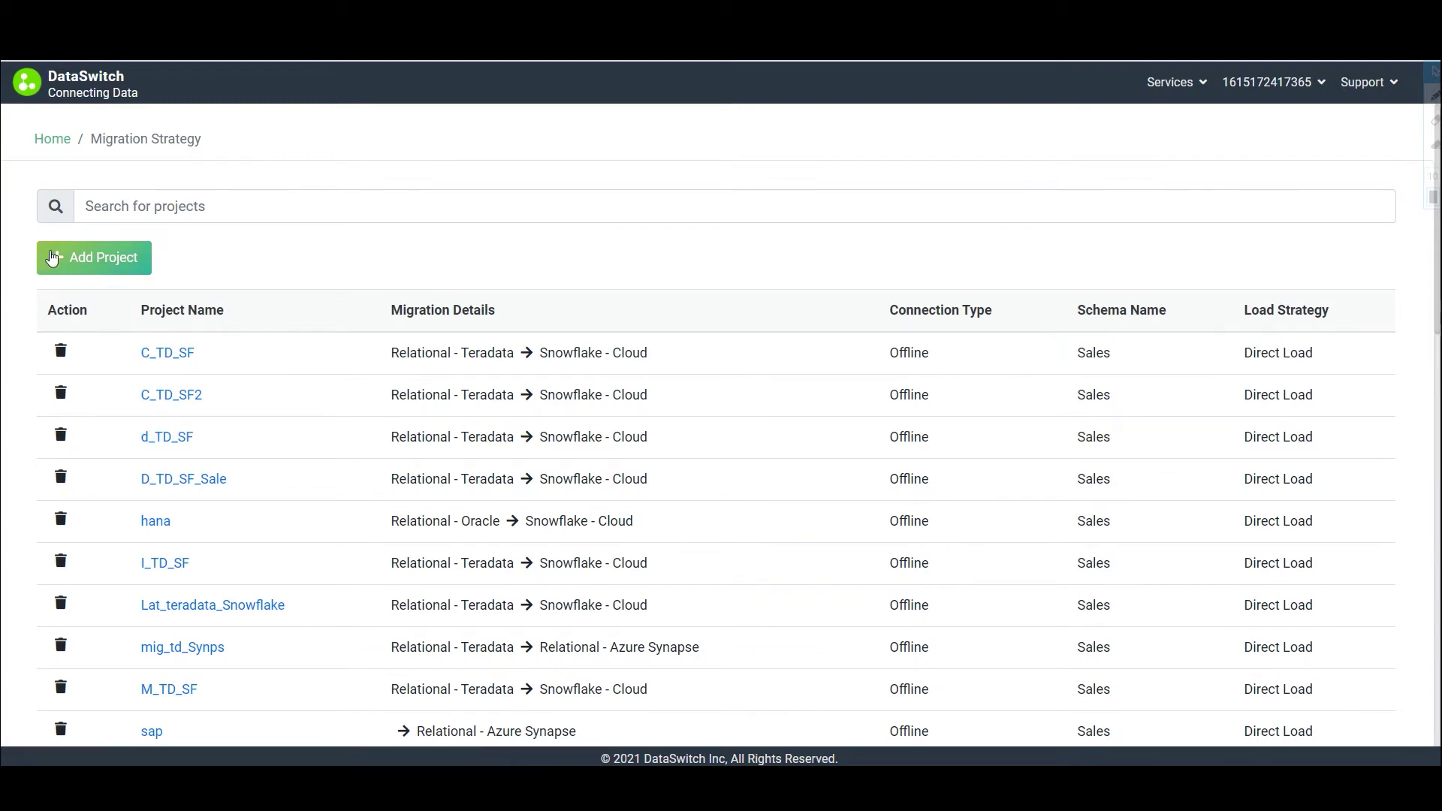
Create a new project named Teradata_to_Snowflake
left_click(113, 257)
left_click(295, 304)
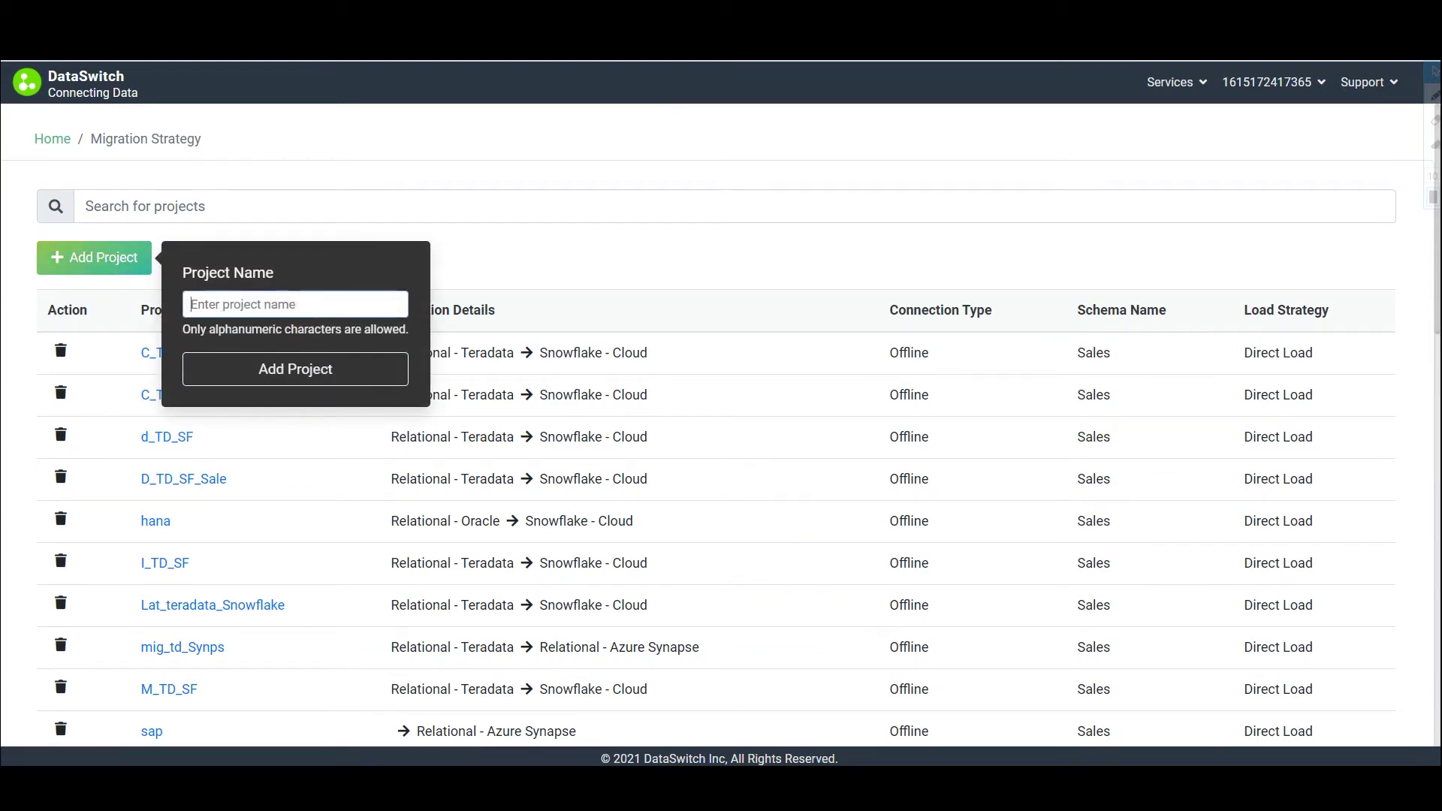
type("Te")
type("radata_")
type("to_Snowfla")
type("ke")
left_click(323, 368)
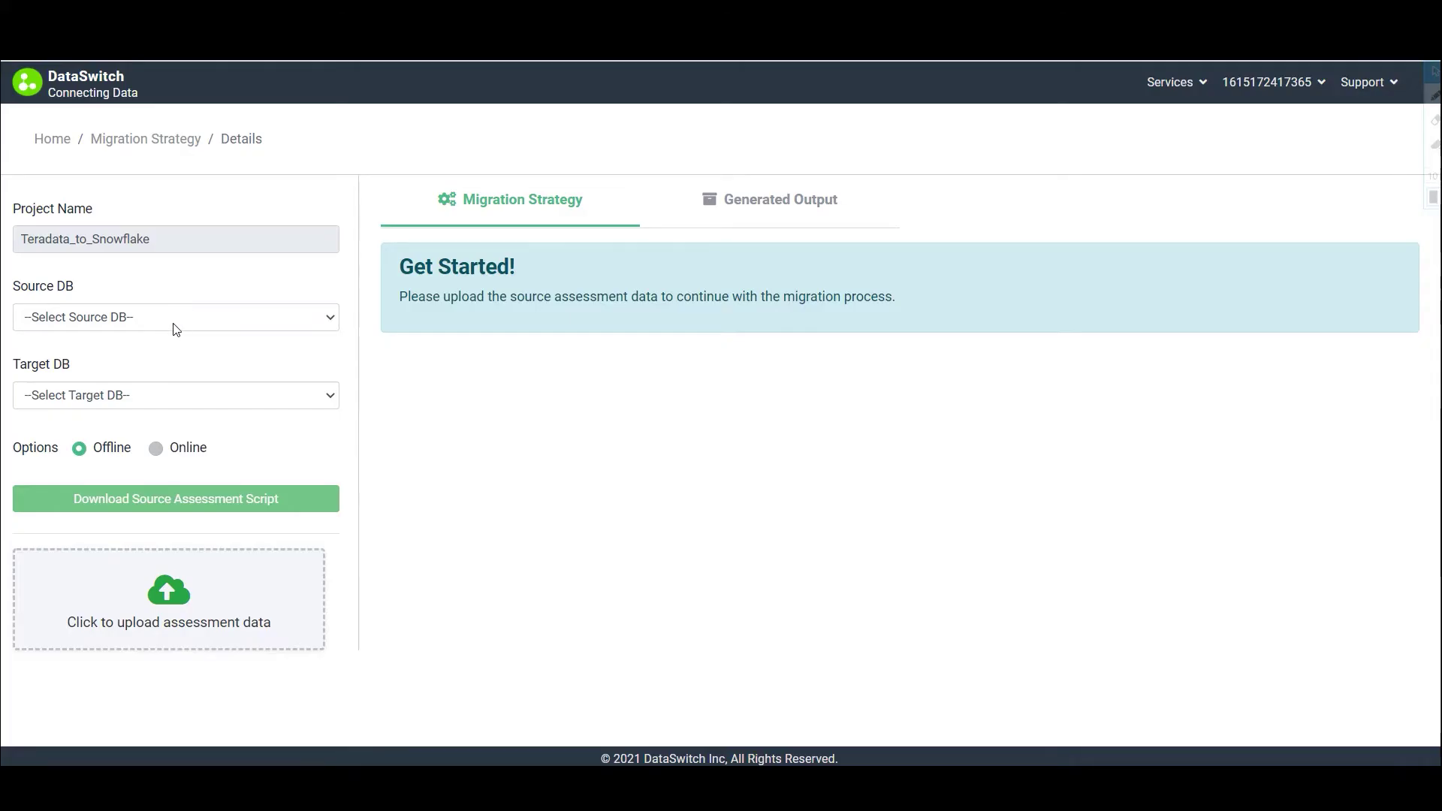
Set source Teradata and target Snowflake, then download and open the source assessment script
left_click(175, 326)
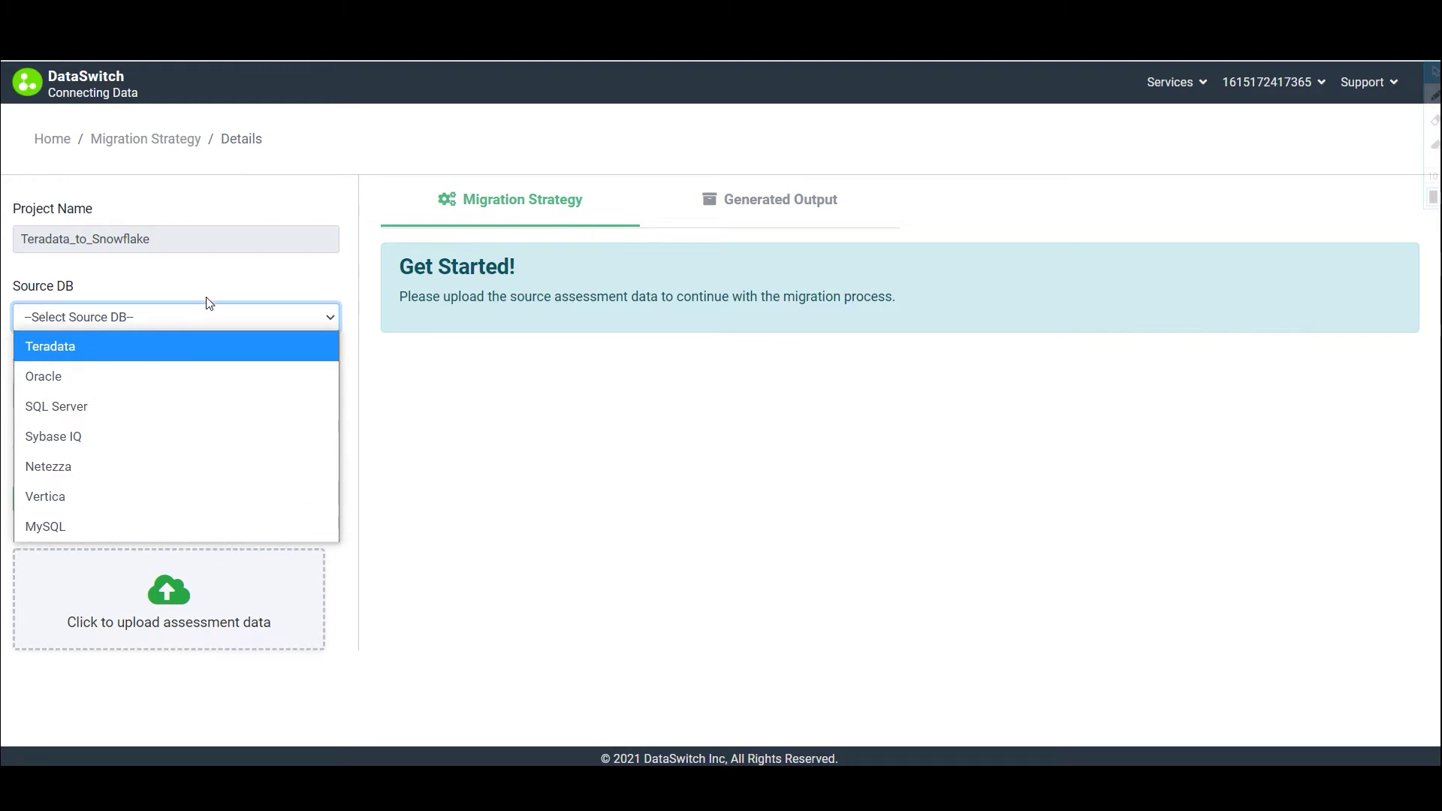
left_click(165, 342)
left_click(143, 406)
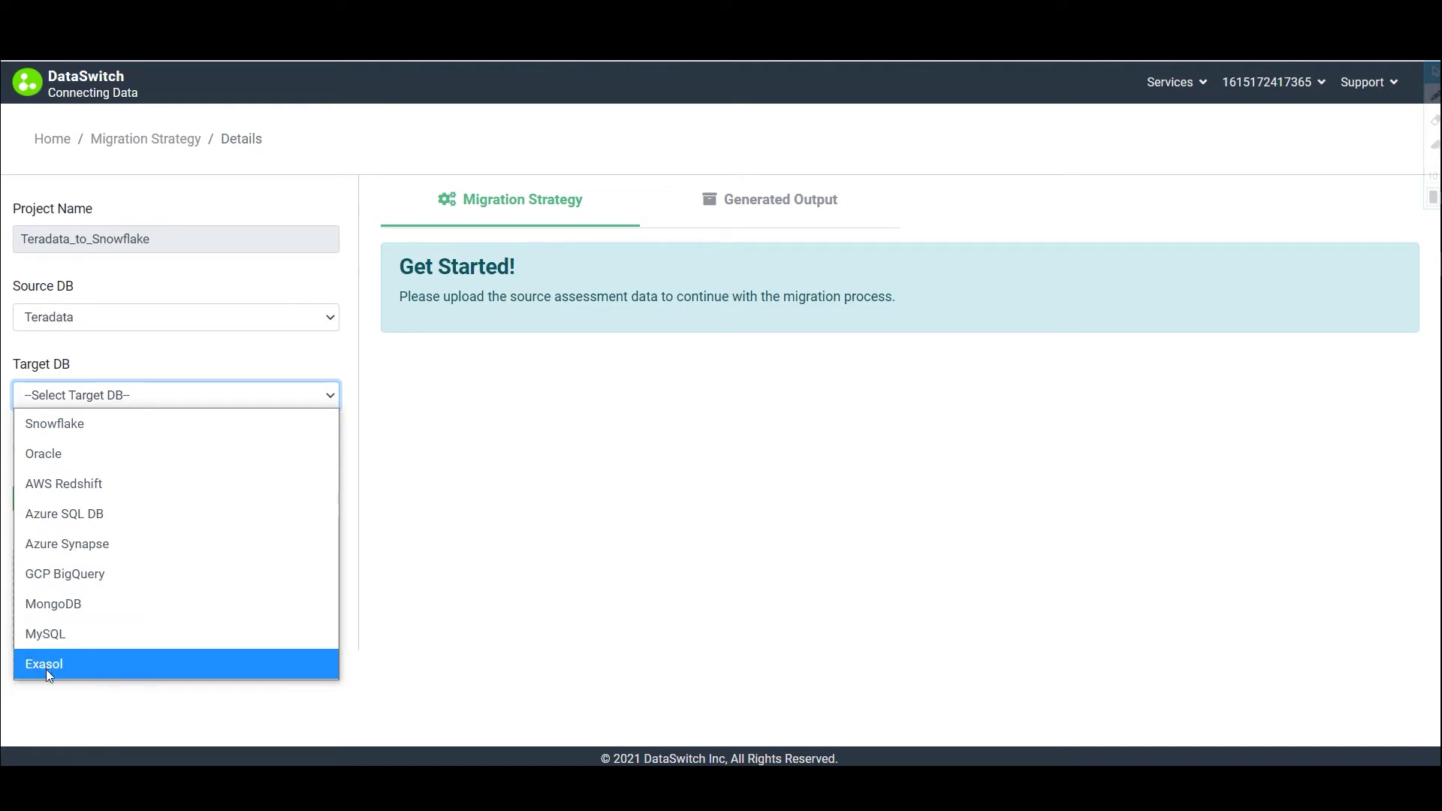
left_click(151, 427)
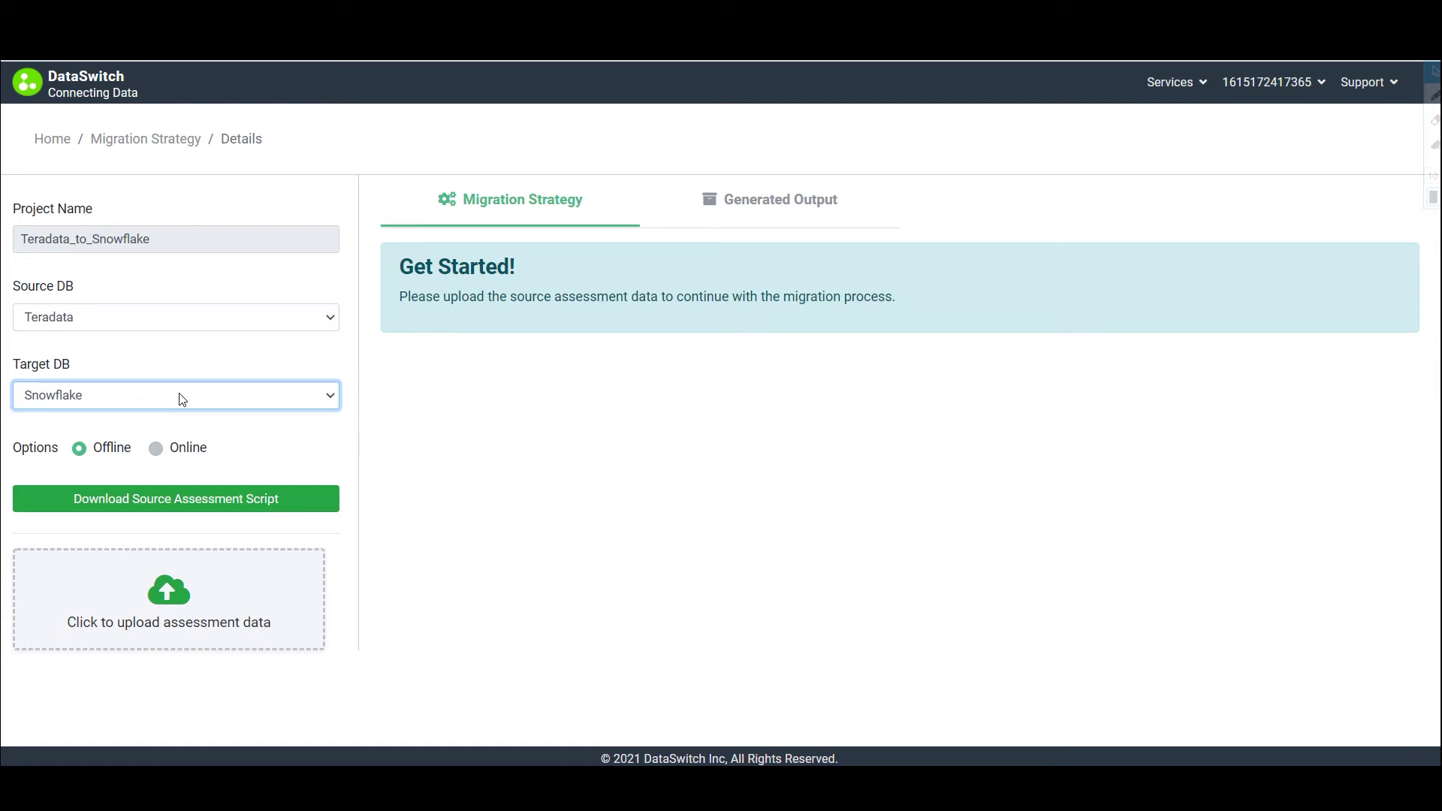
left_click(261, 508)
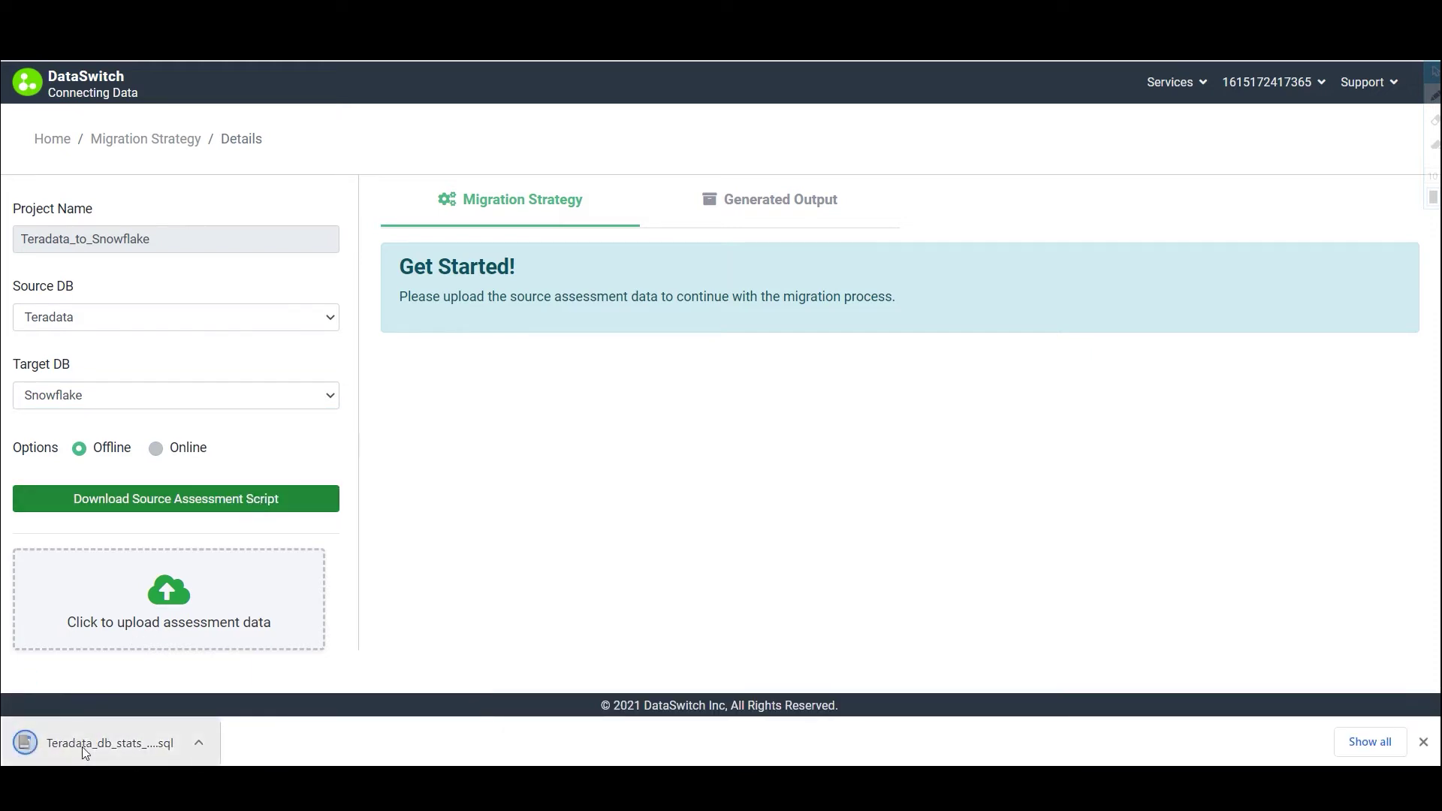
left_click(83, 745)
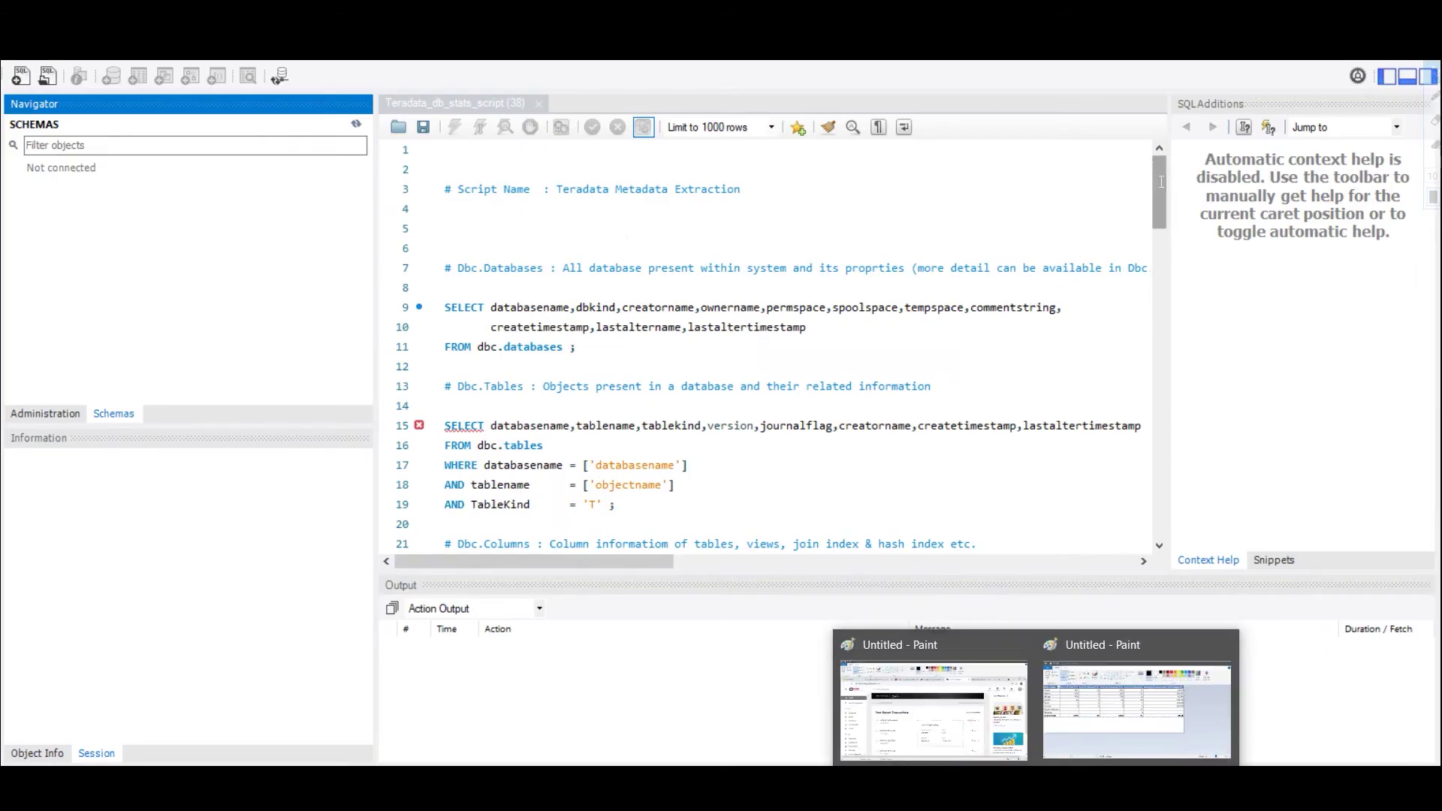
left_click_drag(1159, 184, 1195, 363)
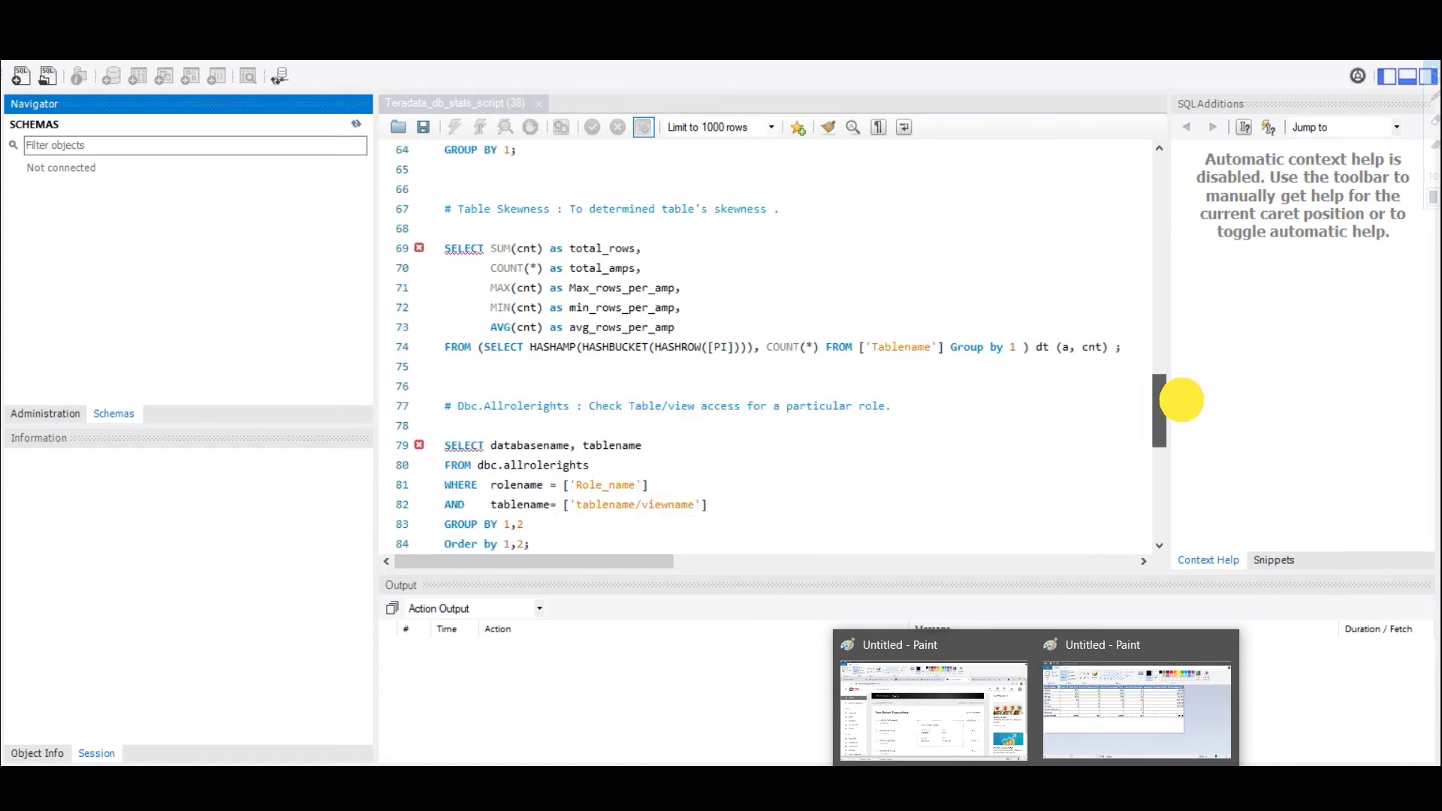
mouse_move(1194, 363)
left_mouse_down()
mouse_move(1176, 513)
mouse_move(1185, 210)
left_mouse_up()
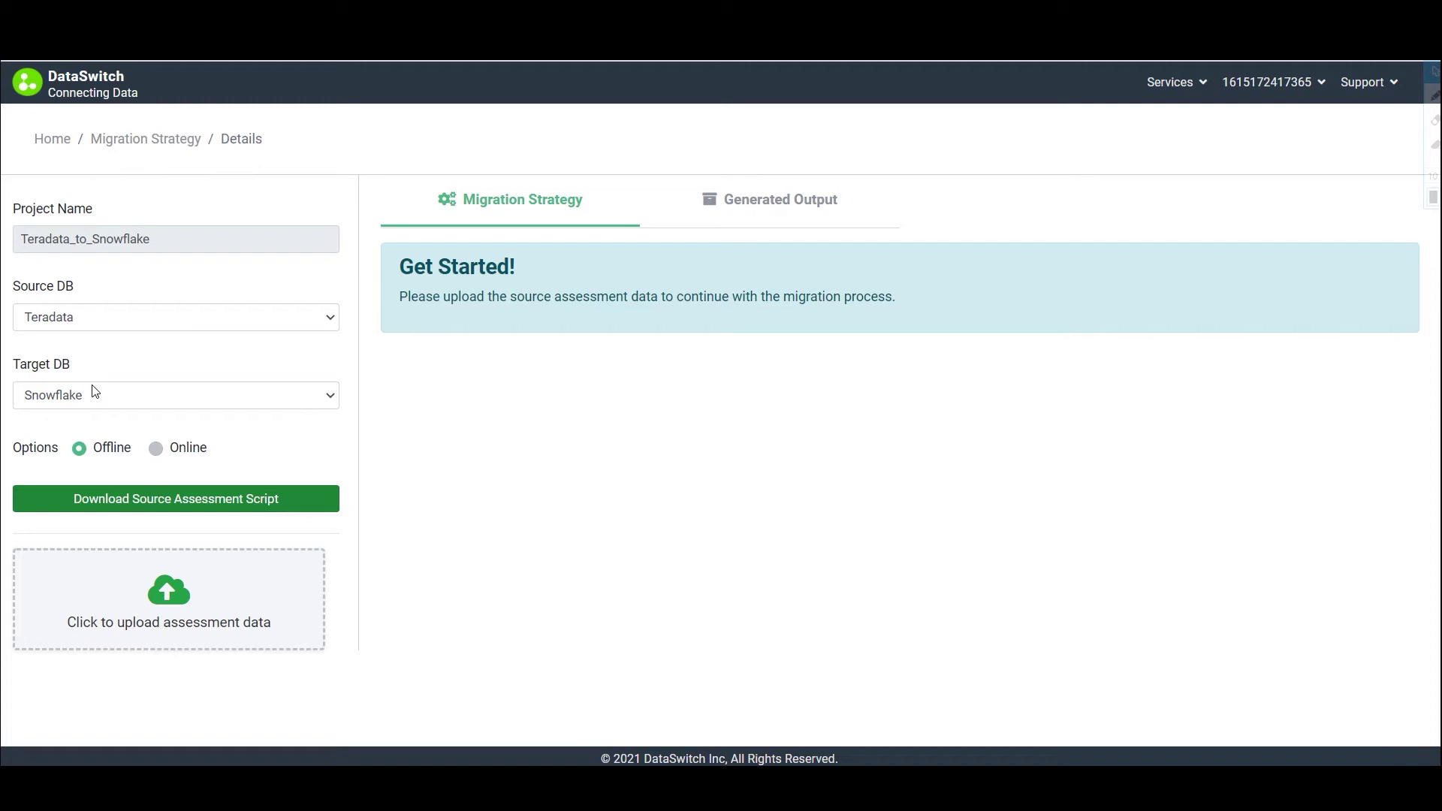
left_click(173, 583)
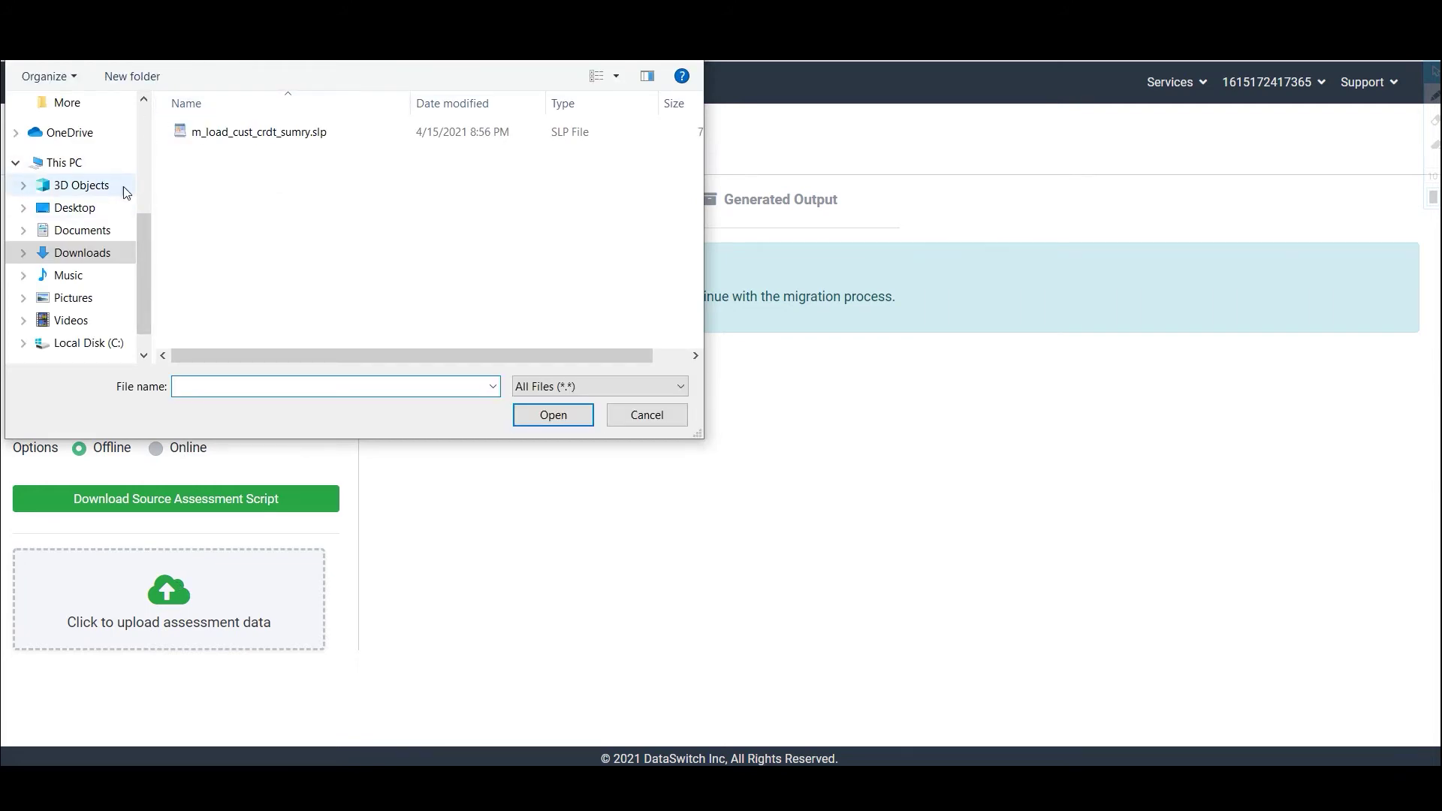
Upload Teradata_Db_stats_tables_list.xlsx from the C: drive and start the migration with direct load
left_click(82, 343)
left_click(214, 214)
double_click(214, 215)
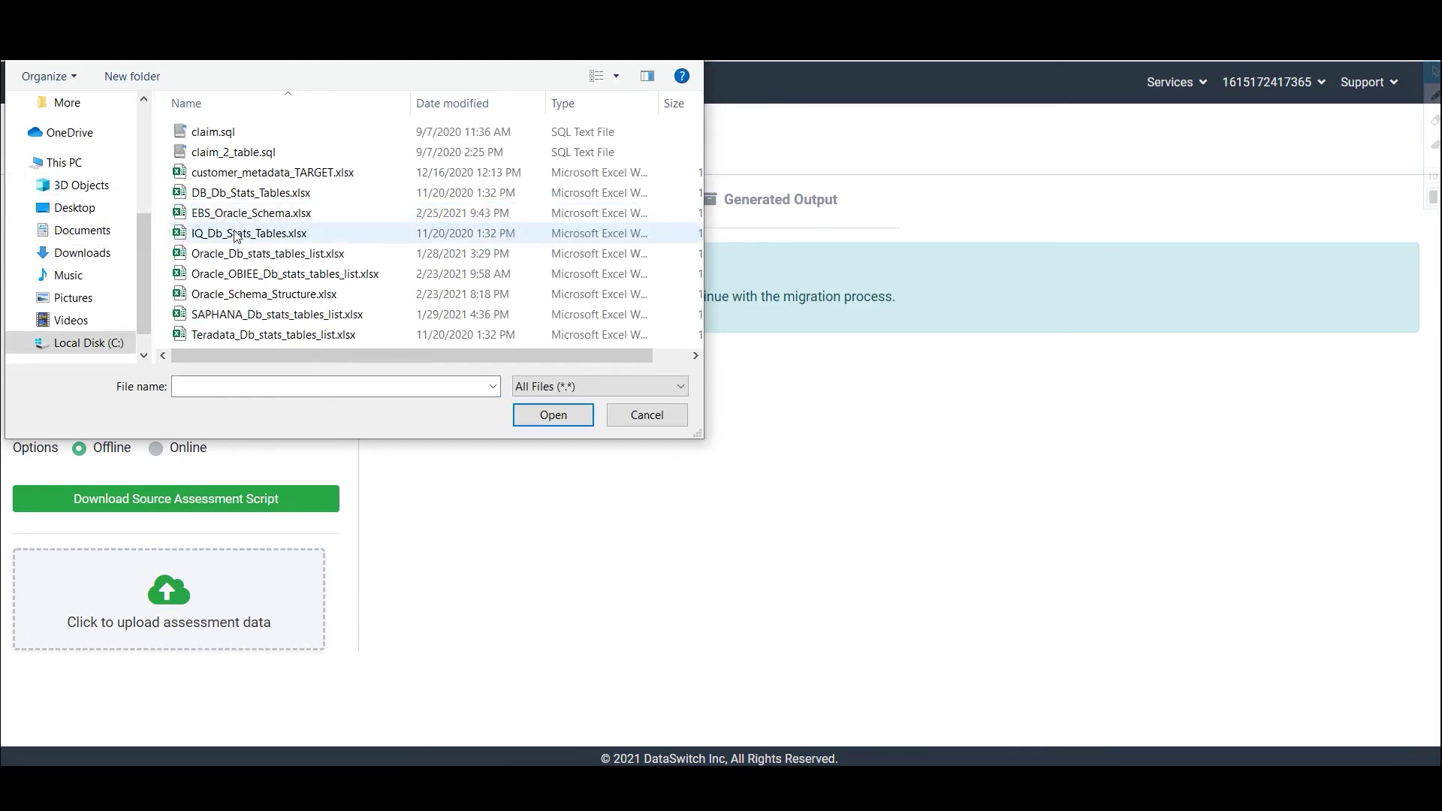
double_click(282, 336)
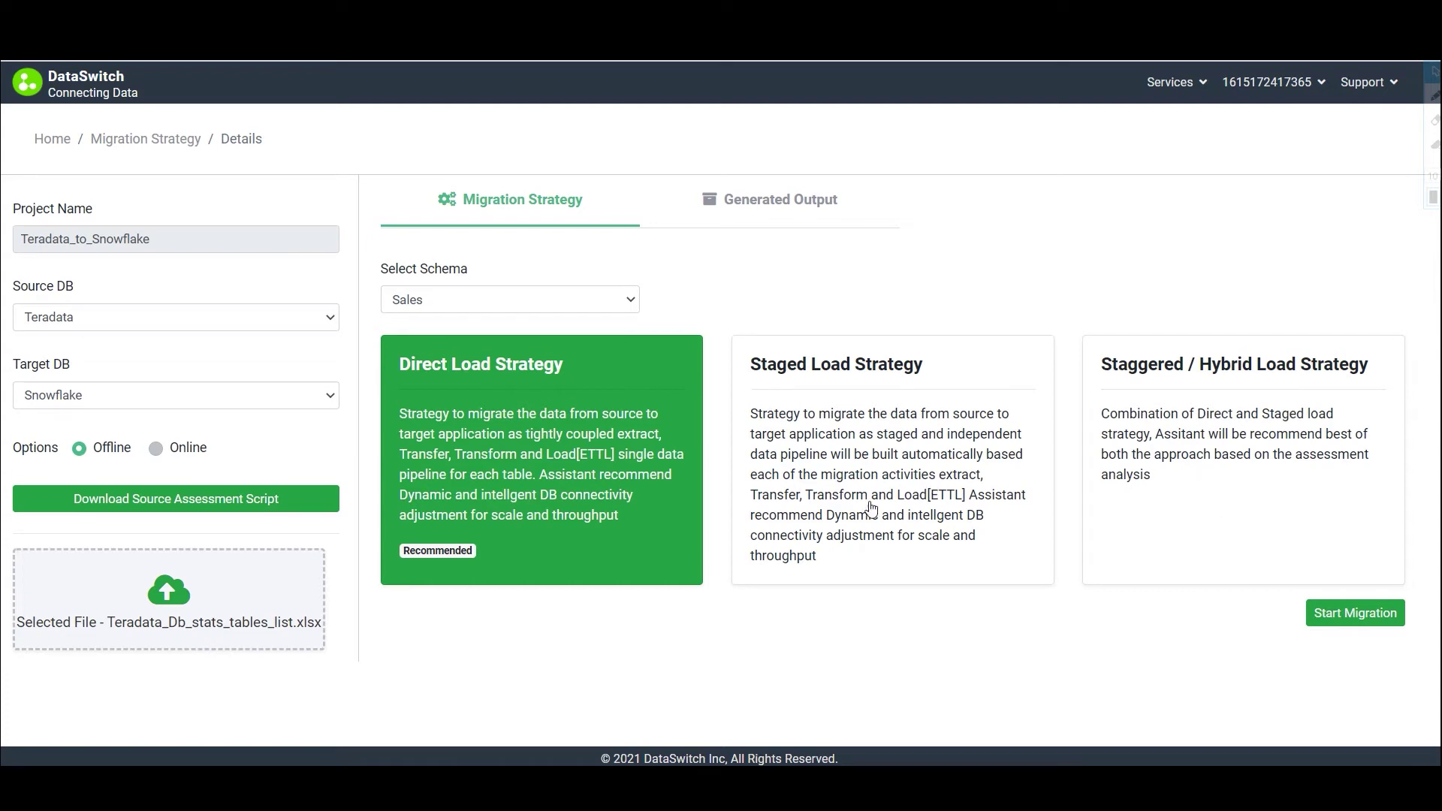
left_click(1355, 615)
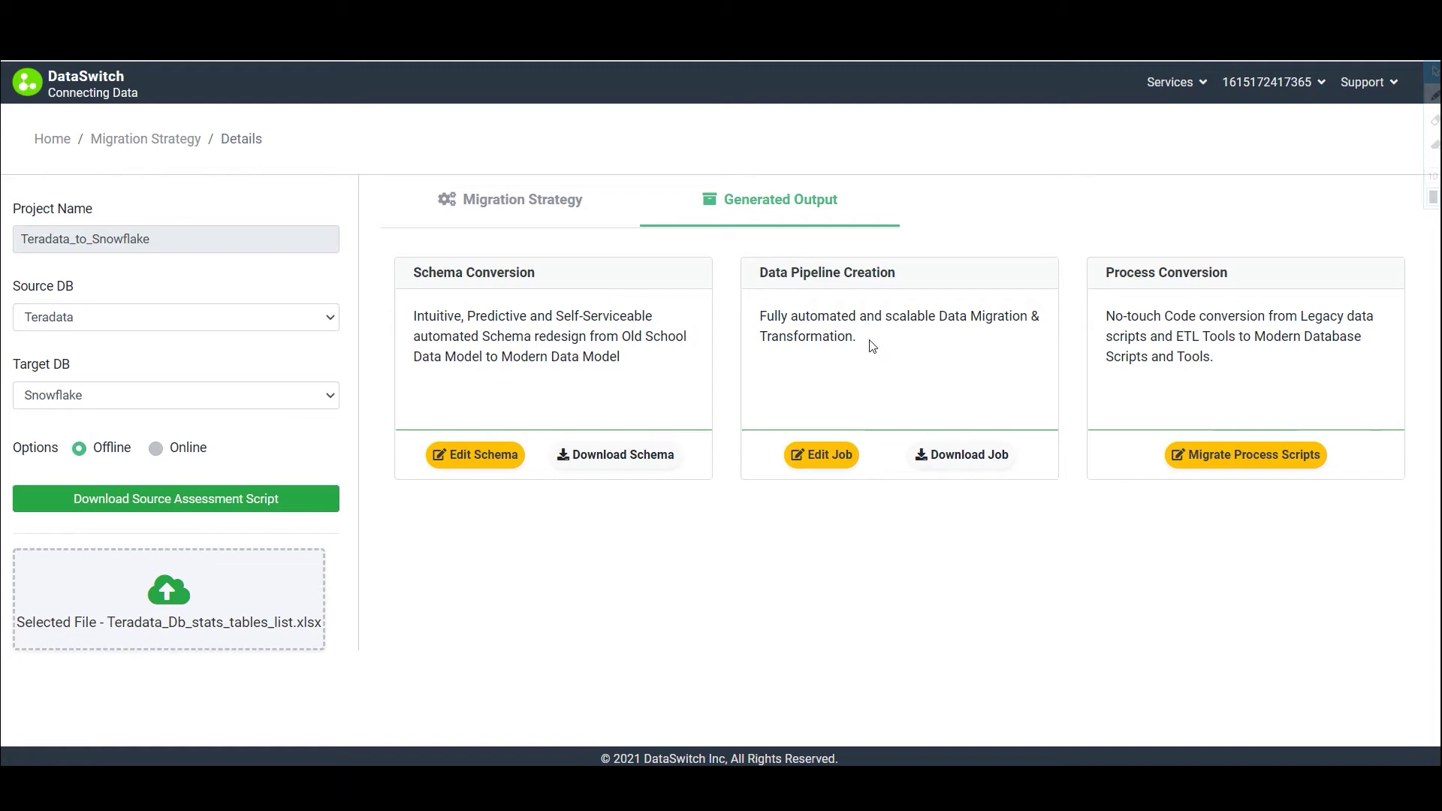
Open the Schema Conversion output in the Schema Designer via Edit Schema
left_click(481, 457)
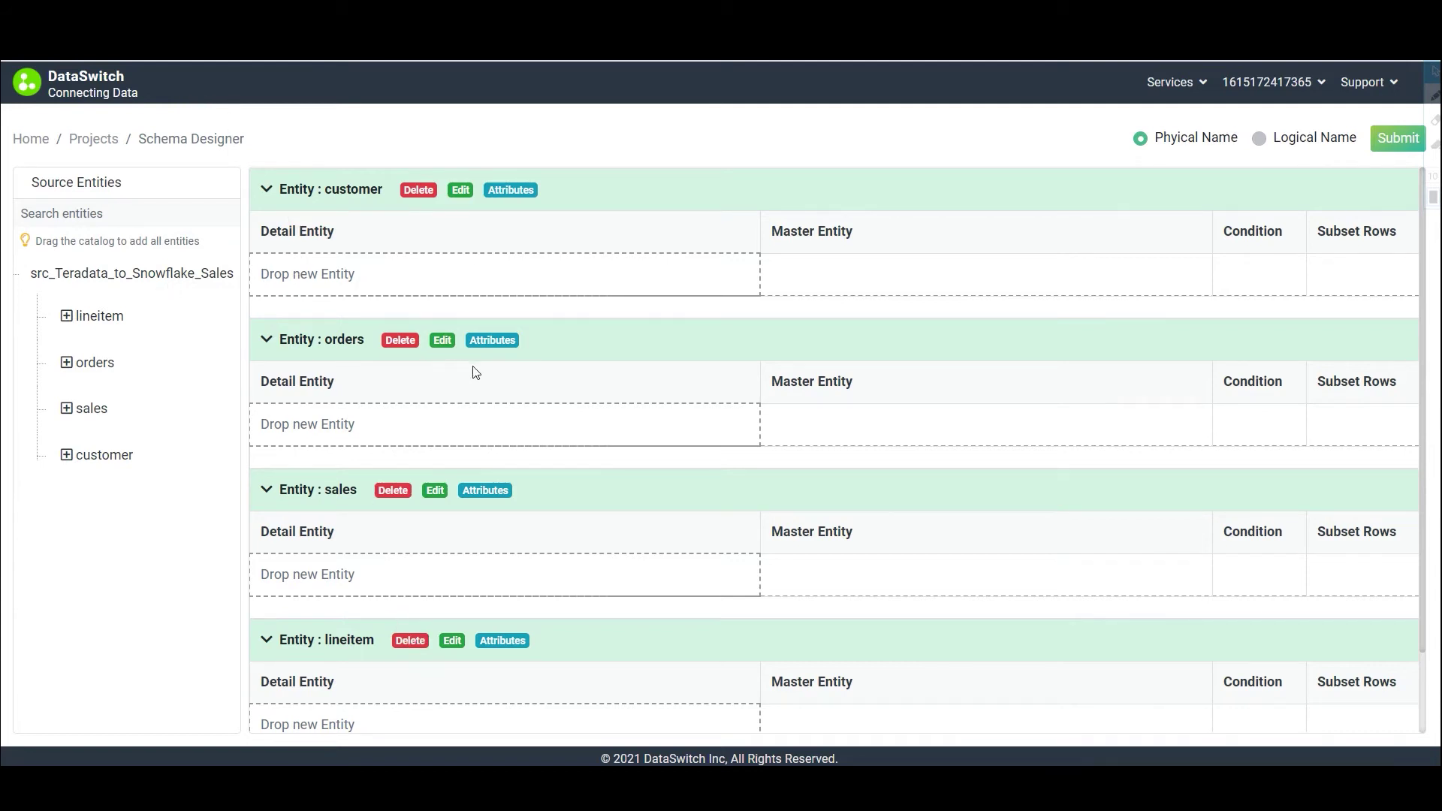
Change the orders attribute o_orderdate from DATETIME to DATE and save it
left_click(487, 344)
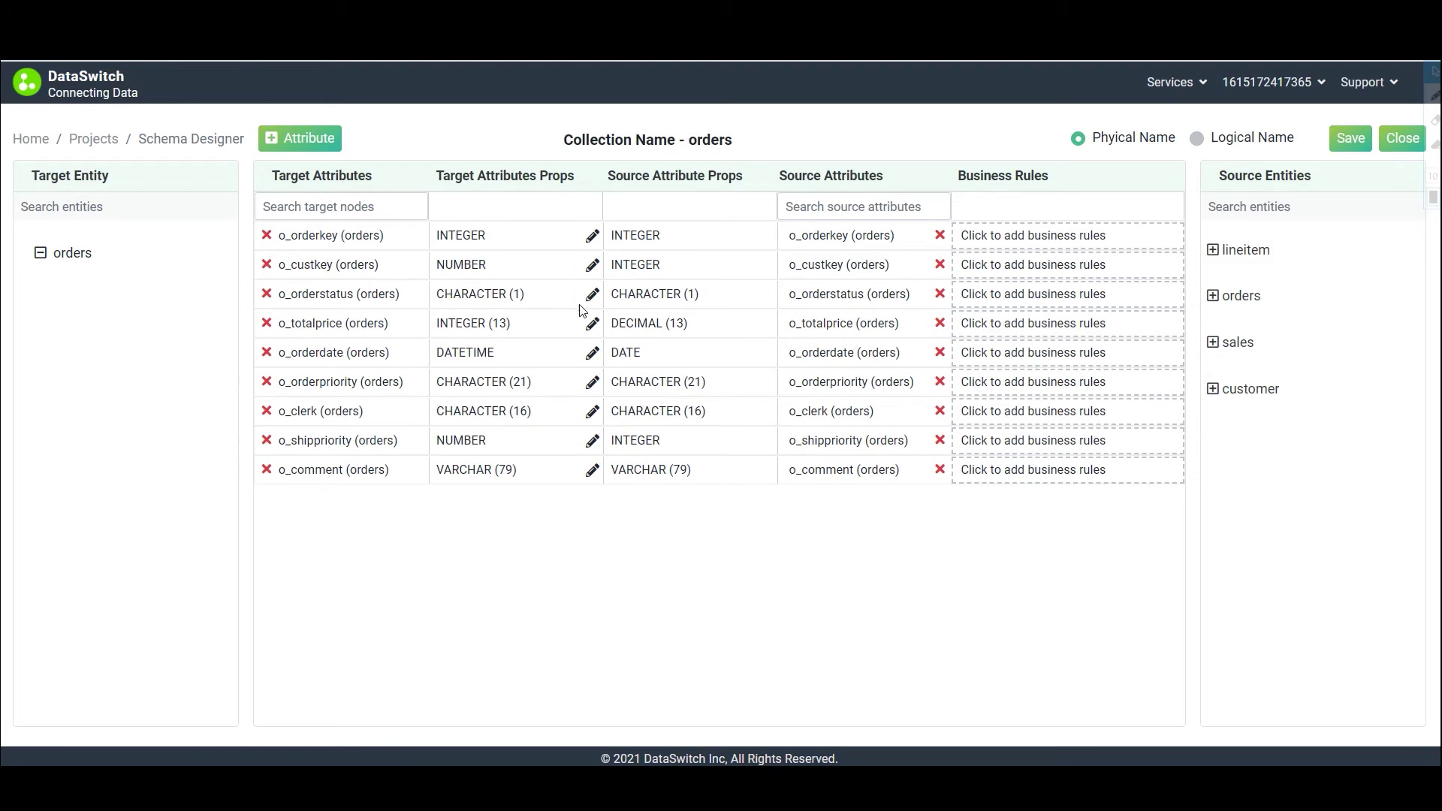
left_click(593, 355)
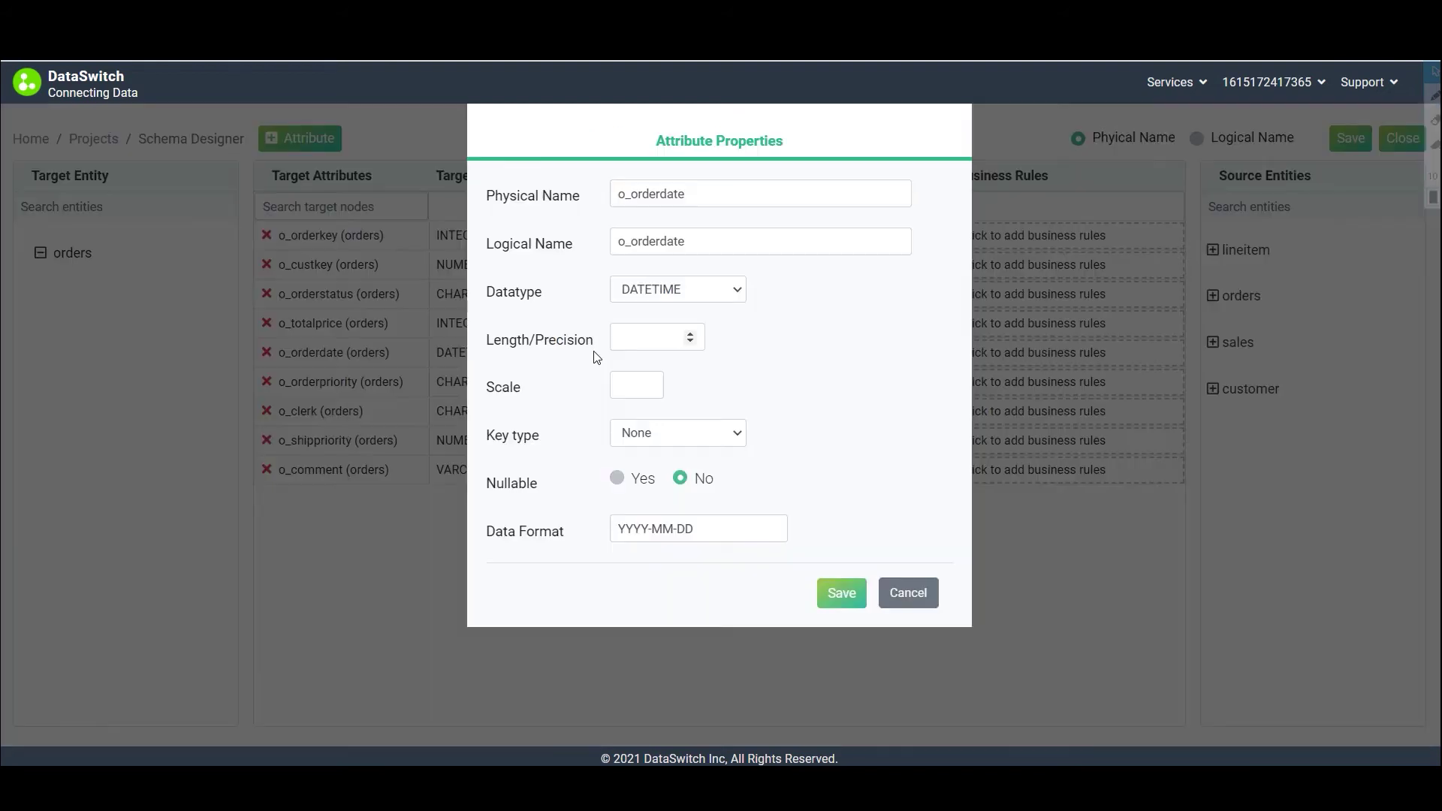
left_click(635, 290)
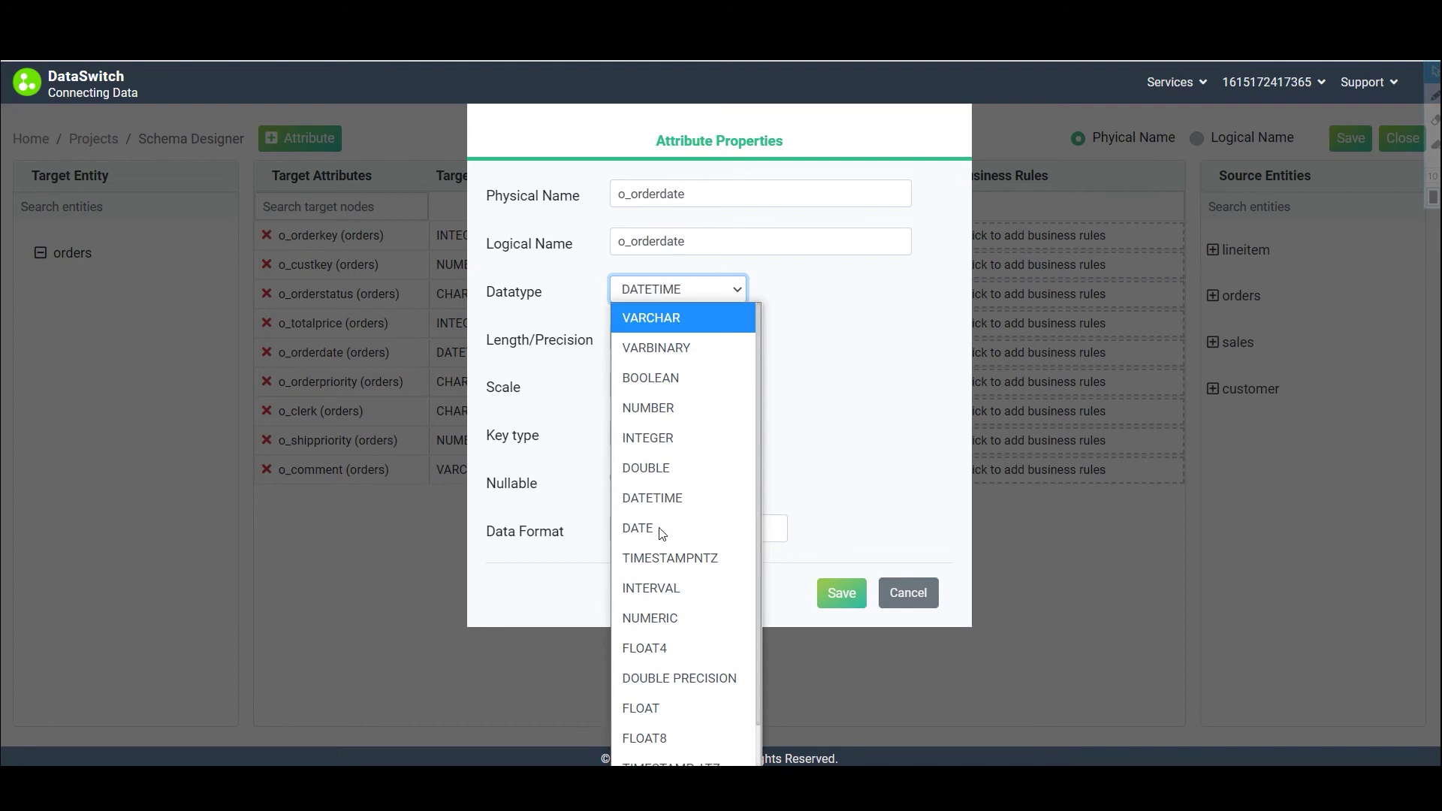
left_click(664, 531)
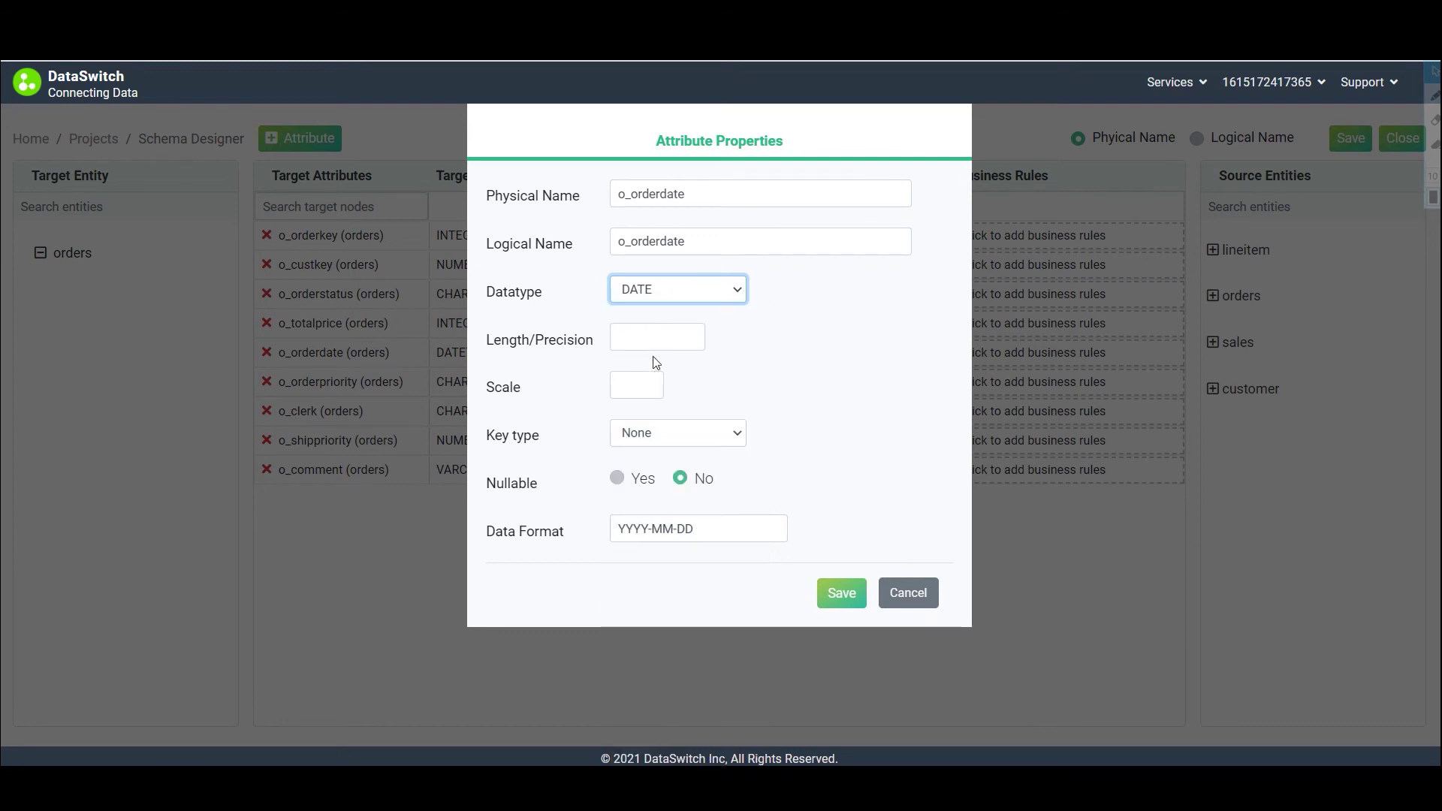
left_click(839, 593)
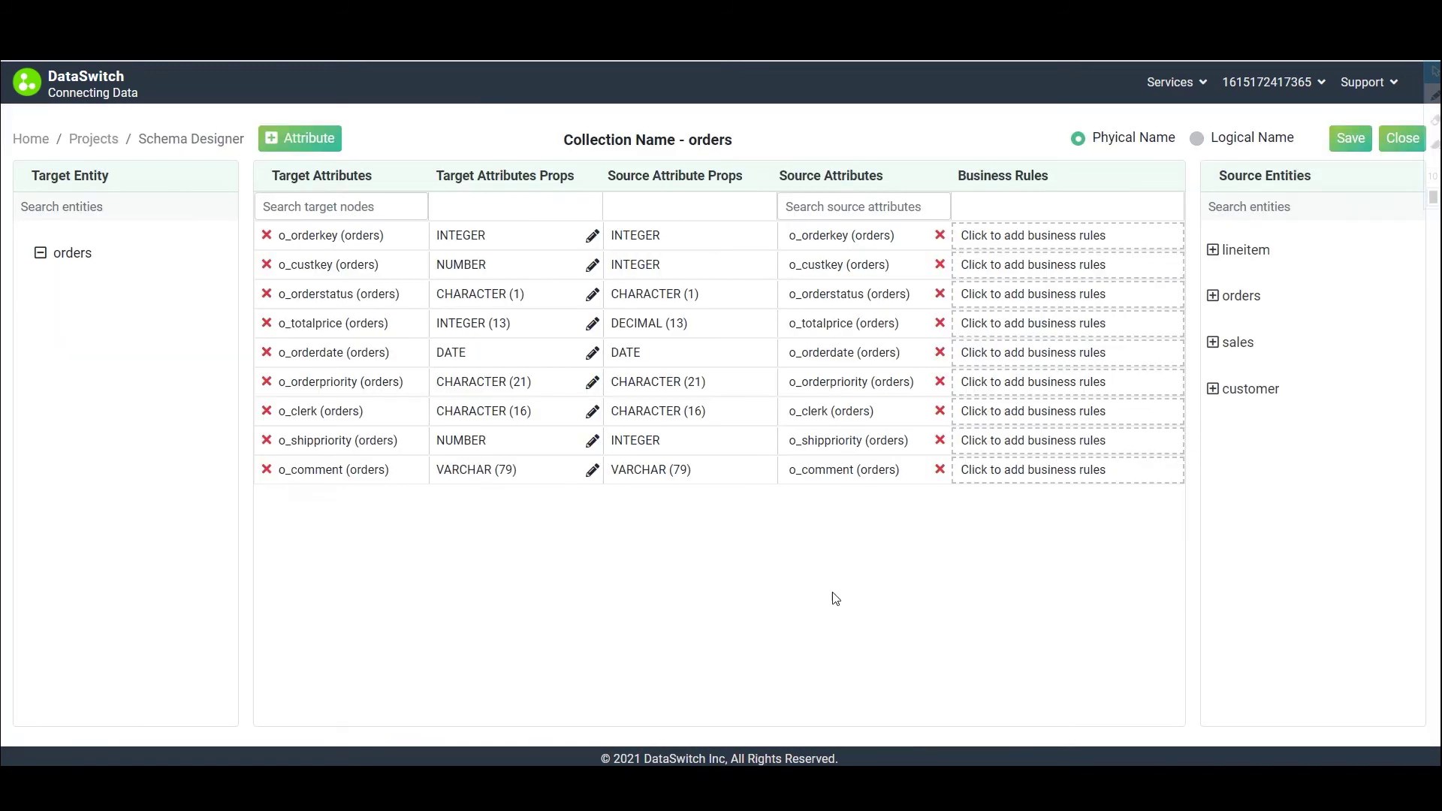
left_click(1076, 324)
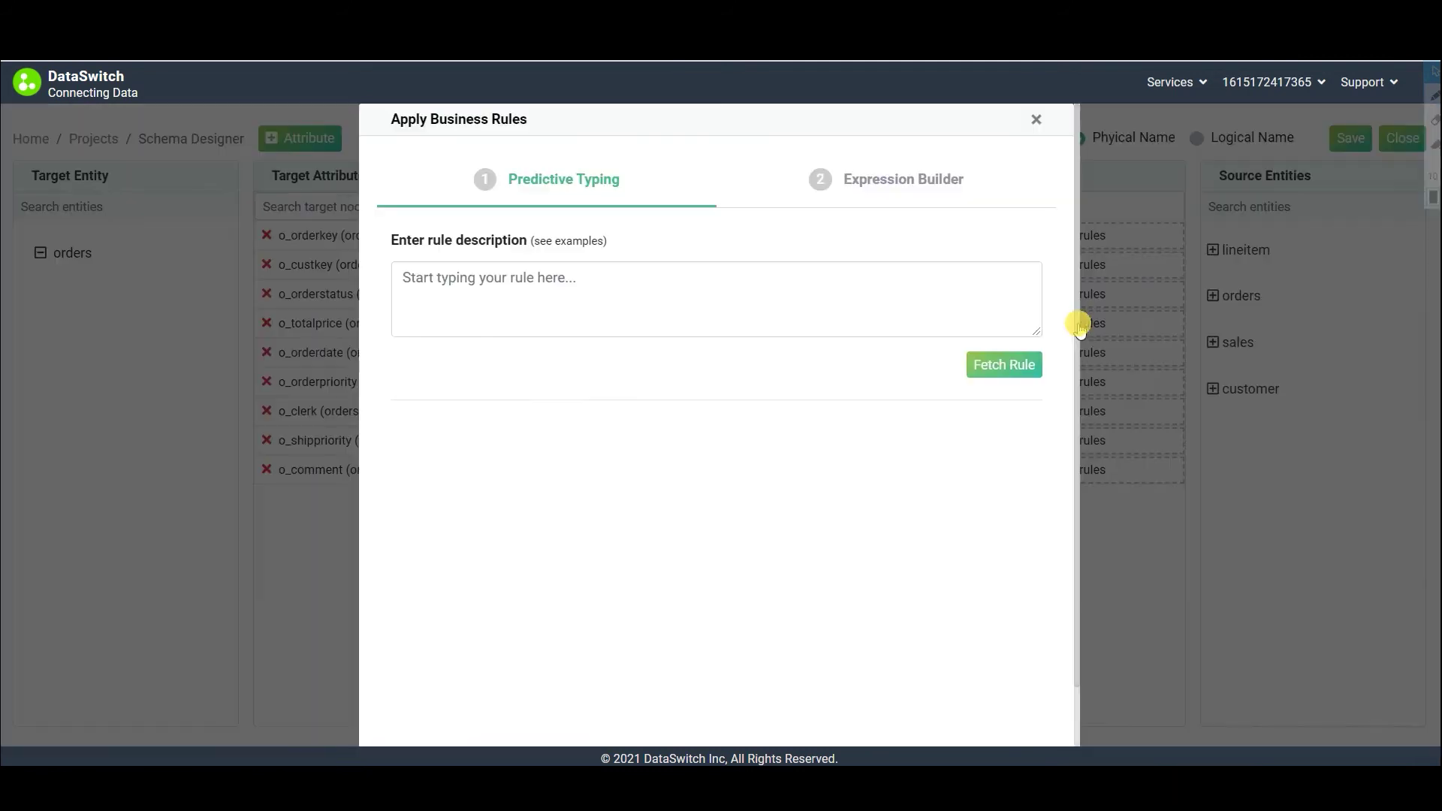
Browse the Expression Builder function categories, cancel without a rule, and close the orders mapping
left_click(892, 191)
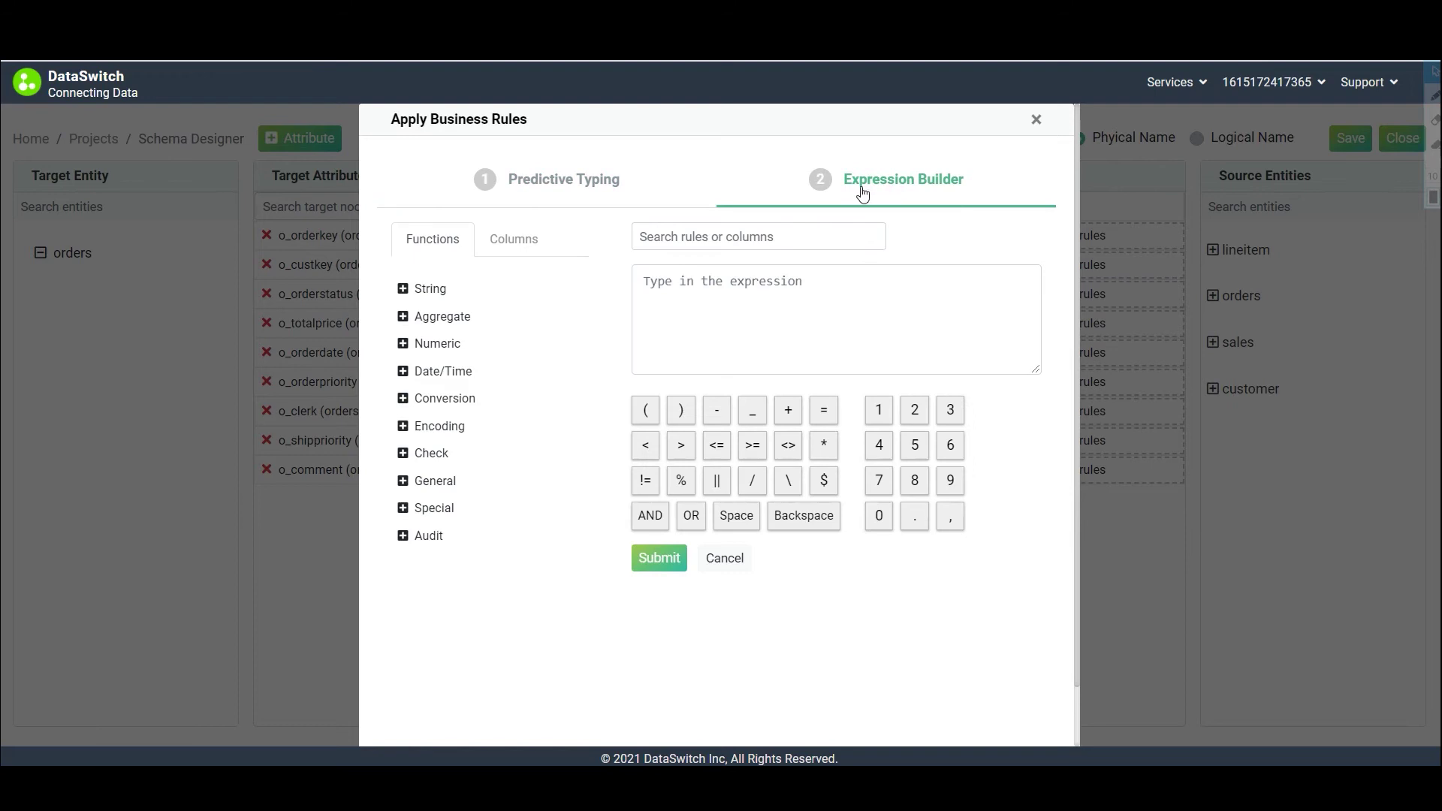
left_click(402, 427)
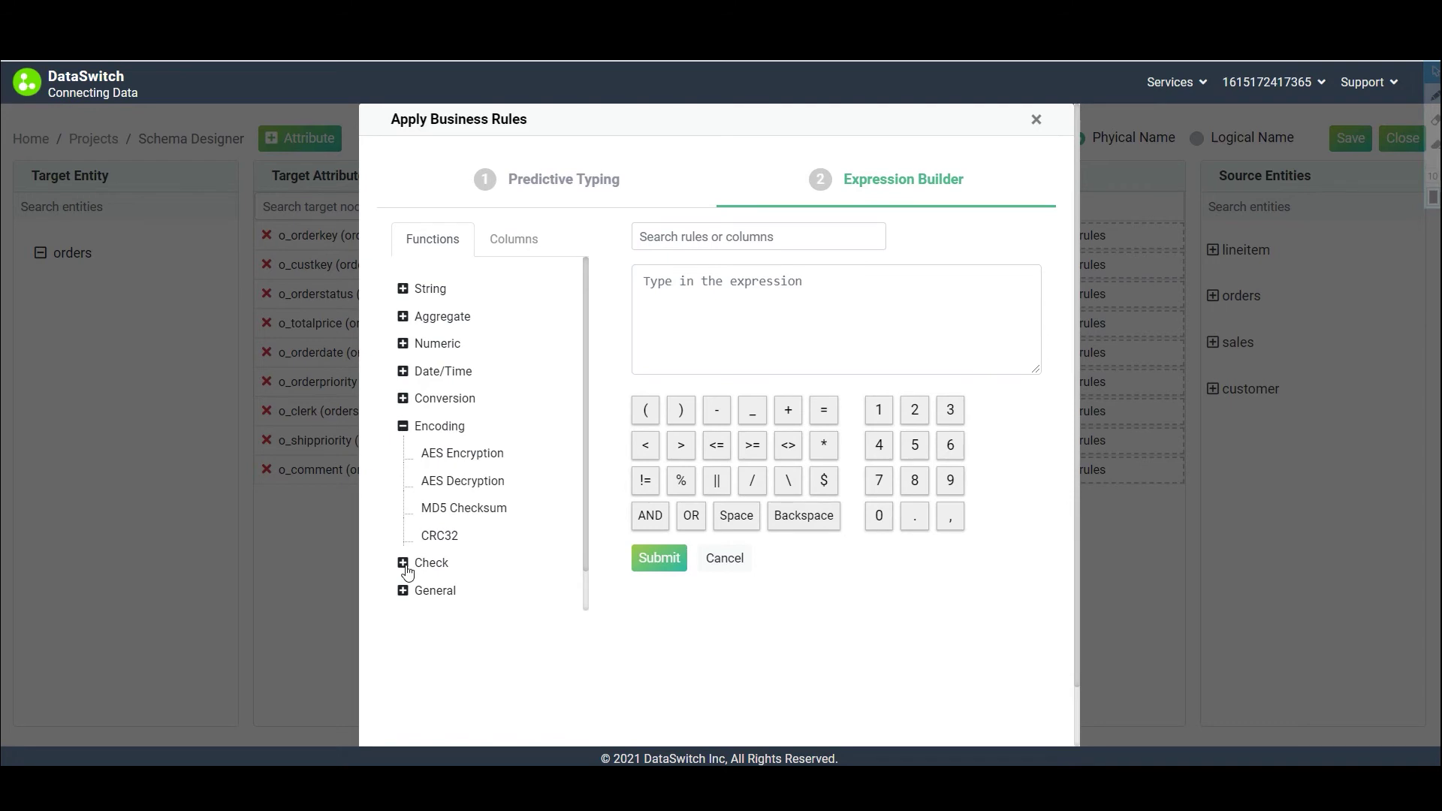
left_click(402, 563)
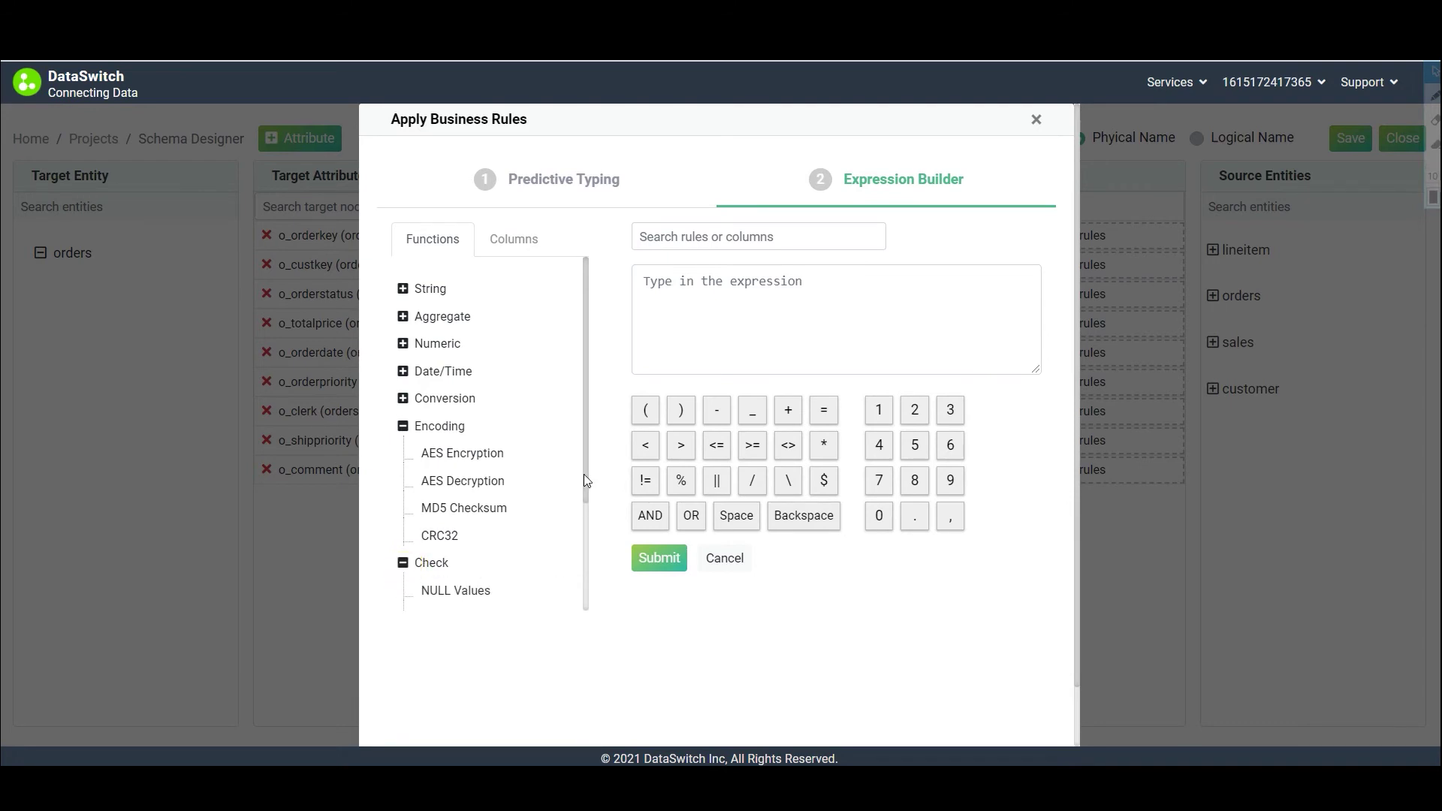
left_click_drag(586, 481, 571, 372)
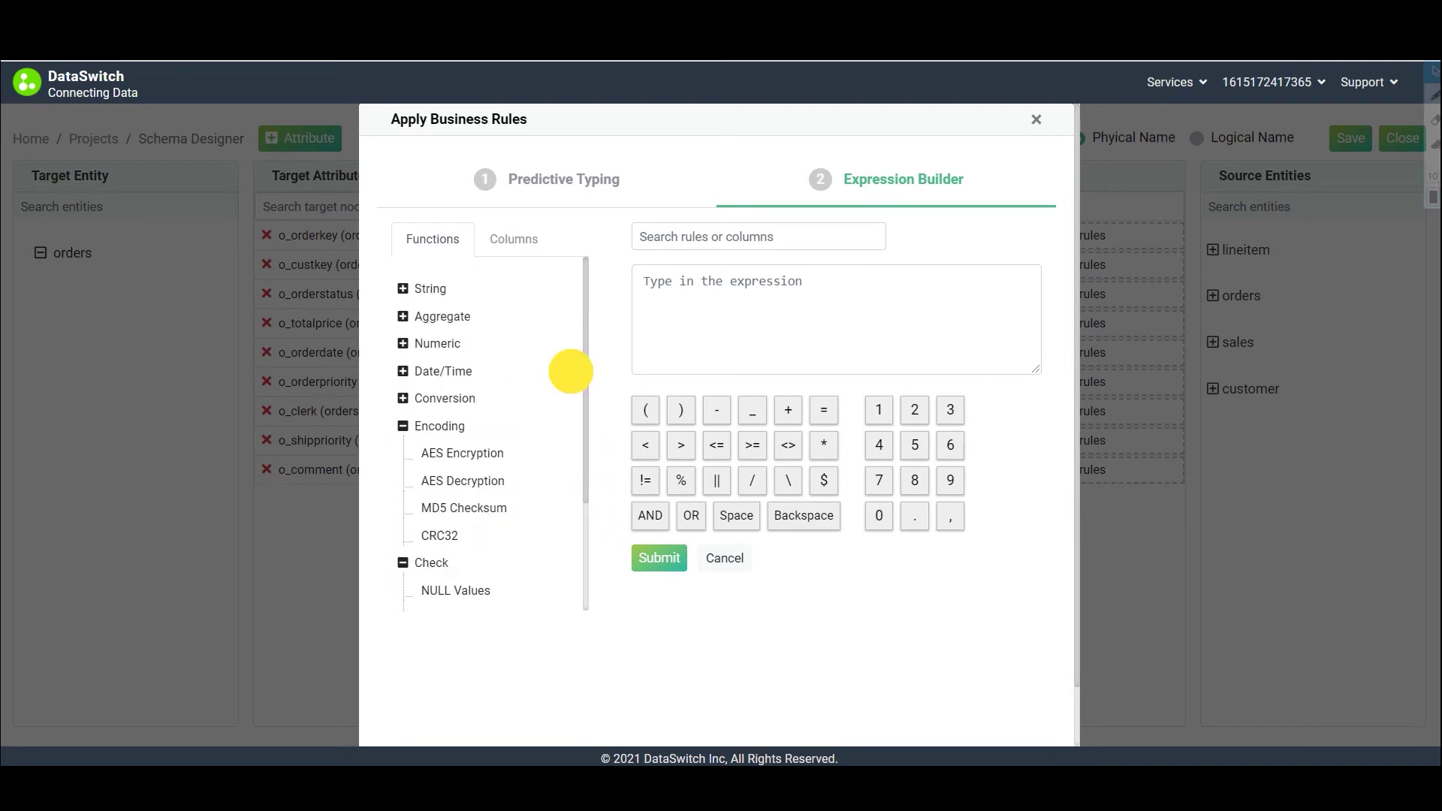
left_click(401, 290)
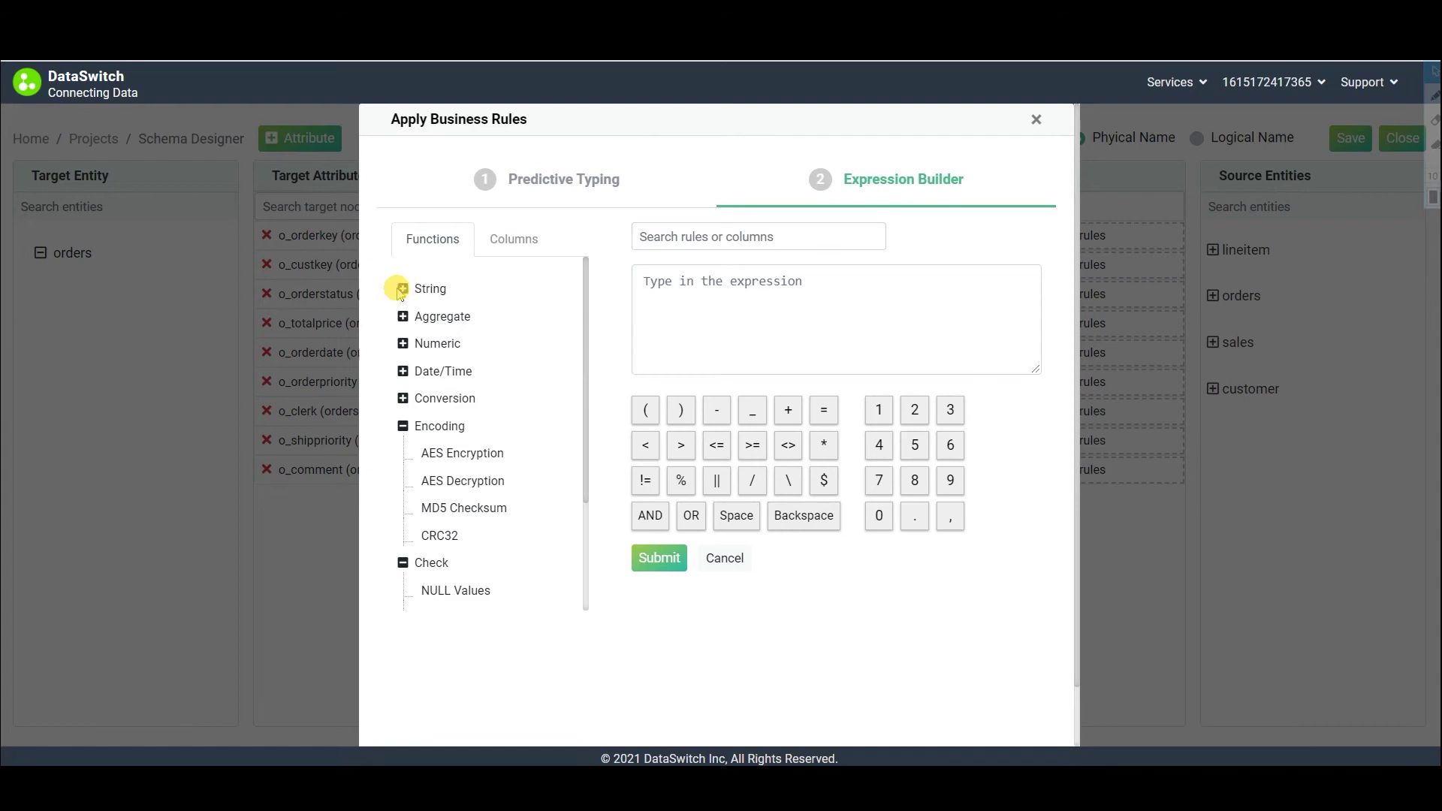
left_click(403, 288)
left_click(403, 371)
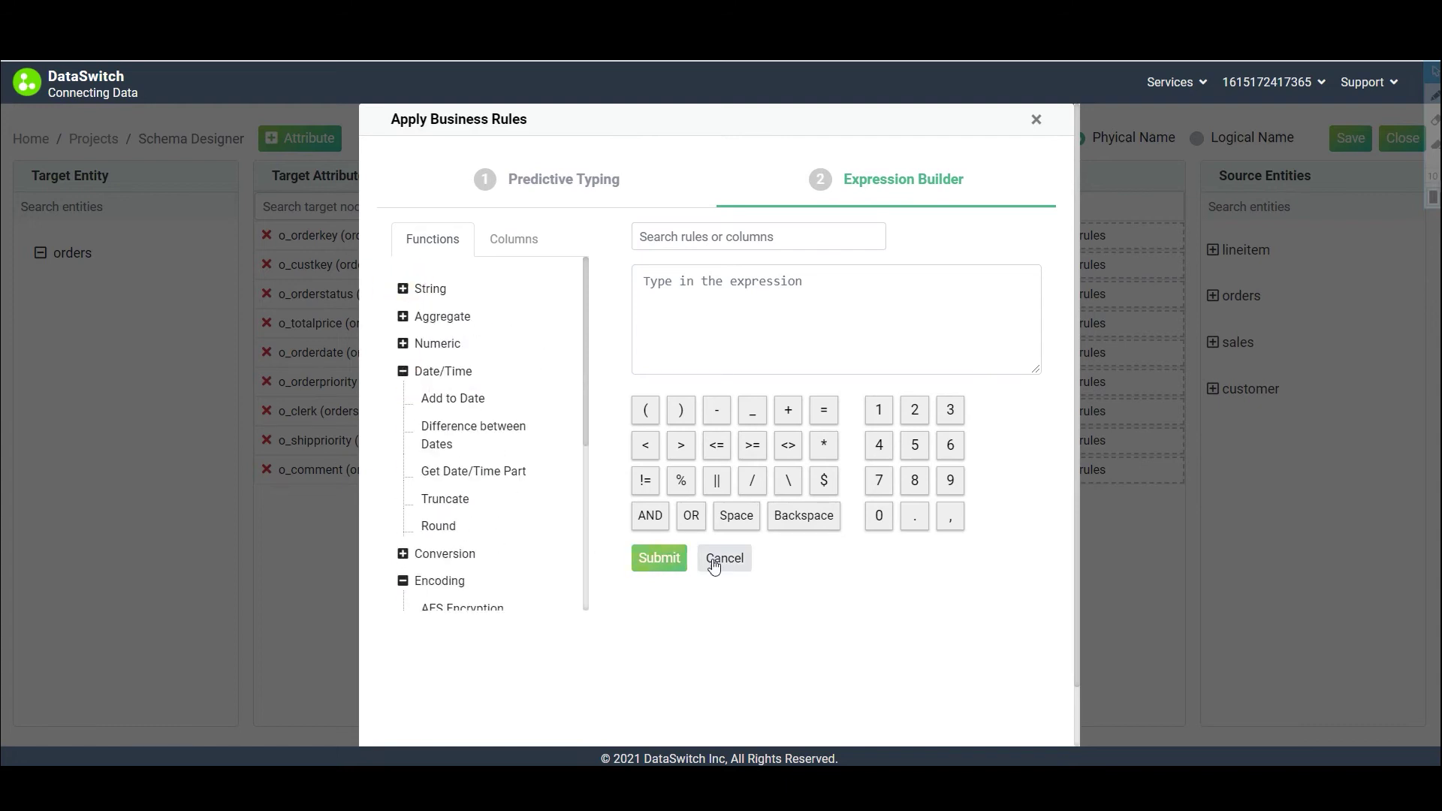
left_click(714, 563)
left_click(1402, 139)
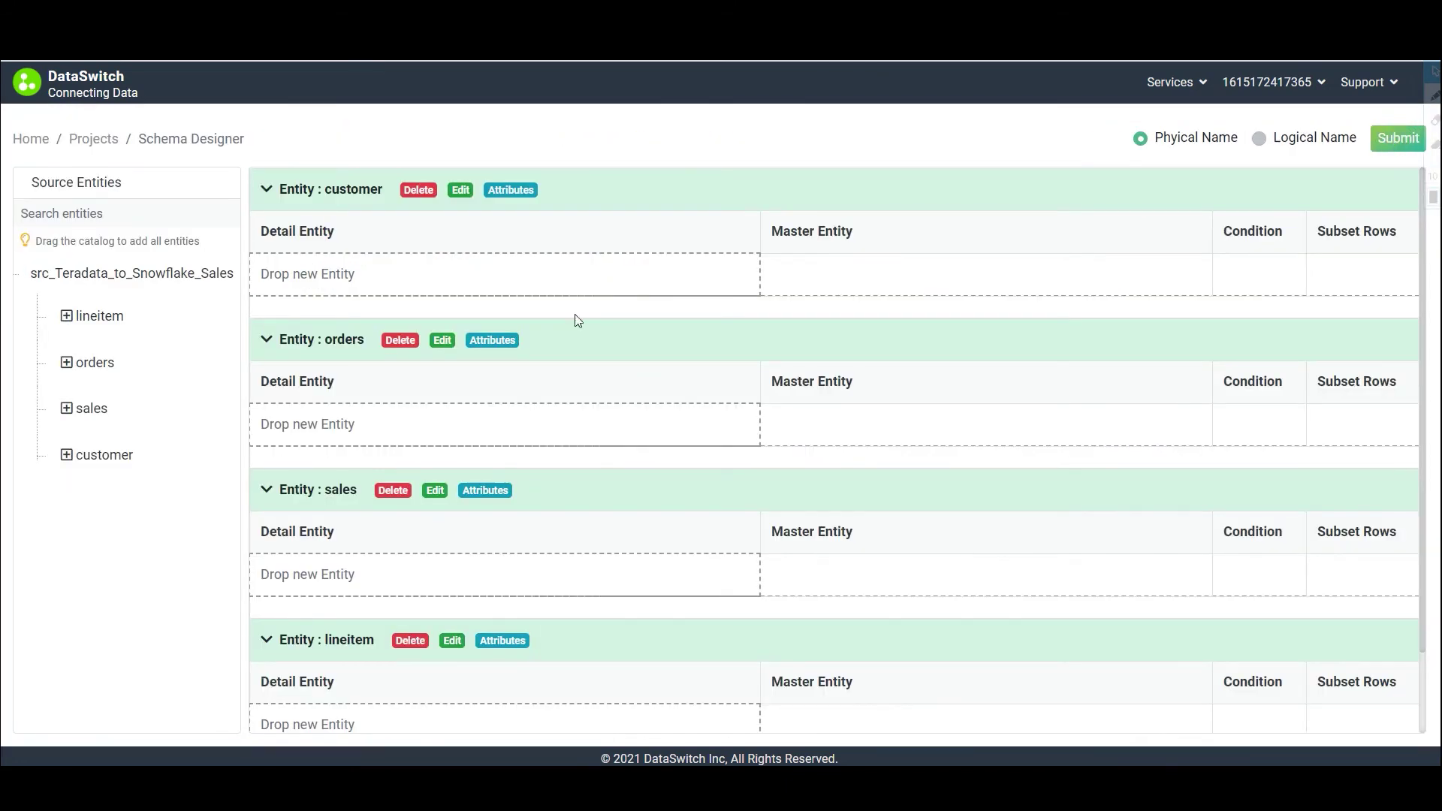
Replace standalone lineitem with a detail under orders joined on lineitem.l_orderkey = orders.o_orderkey
left_click(410, 640)
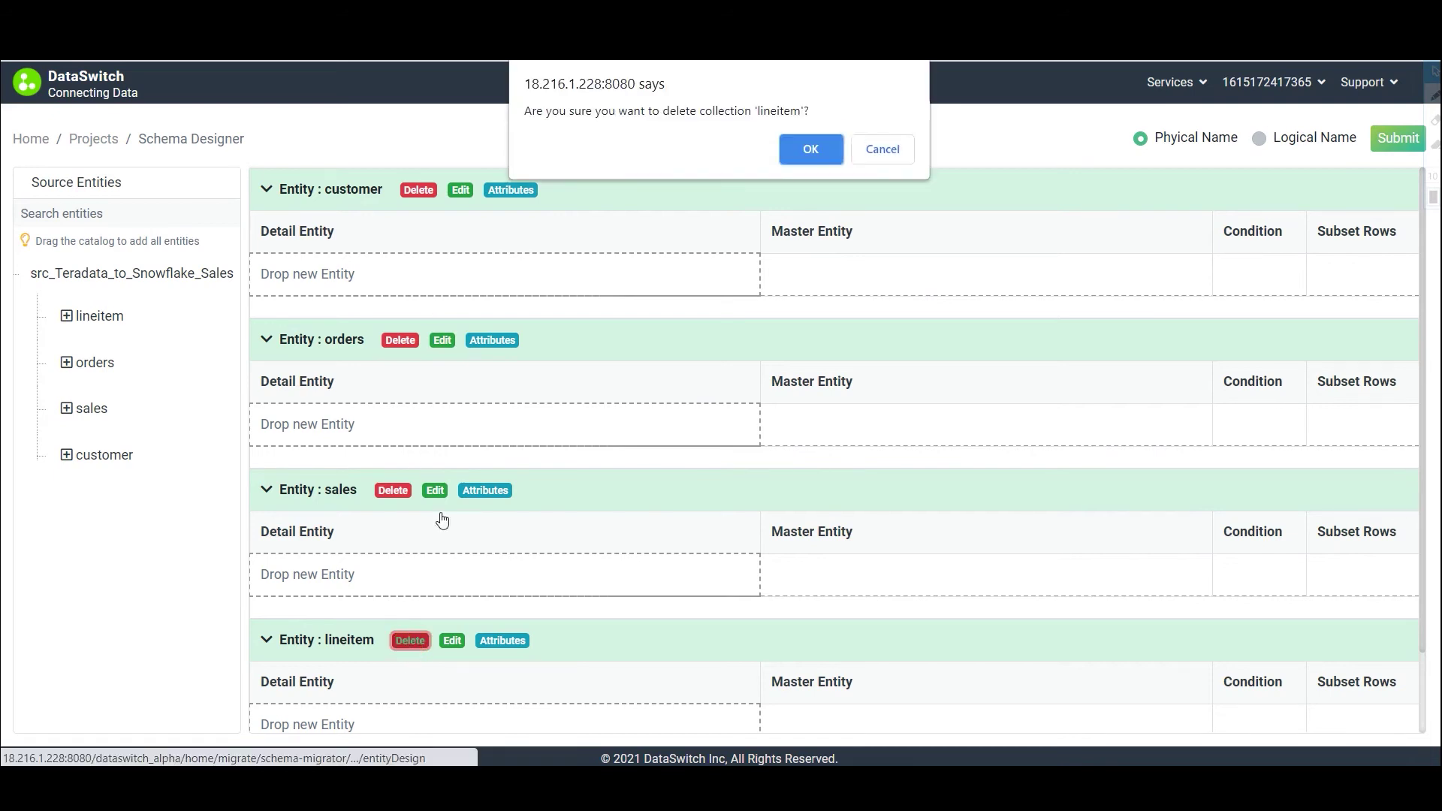
left_click(798, 145)
left_click_drag(67, 331, 493, 432)
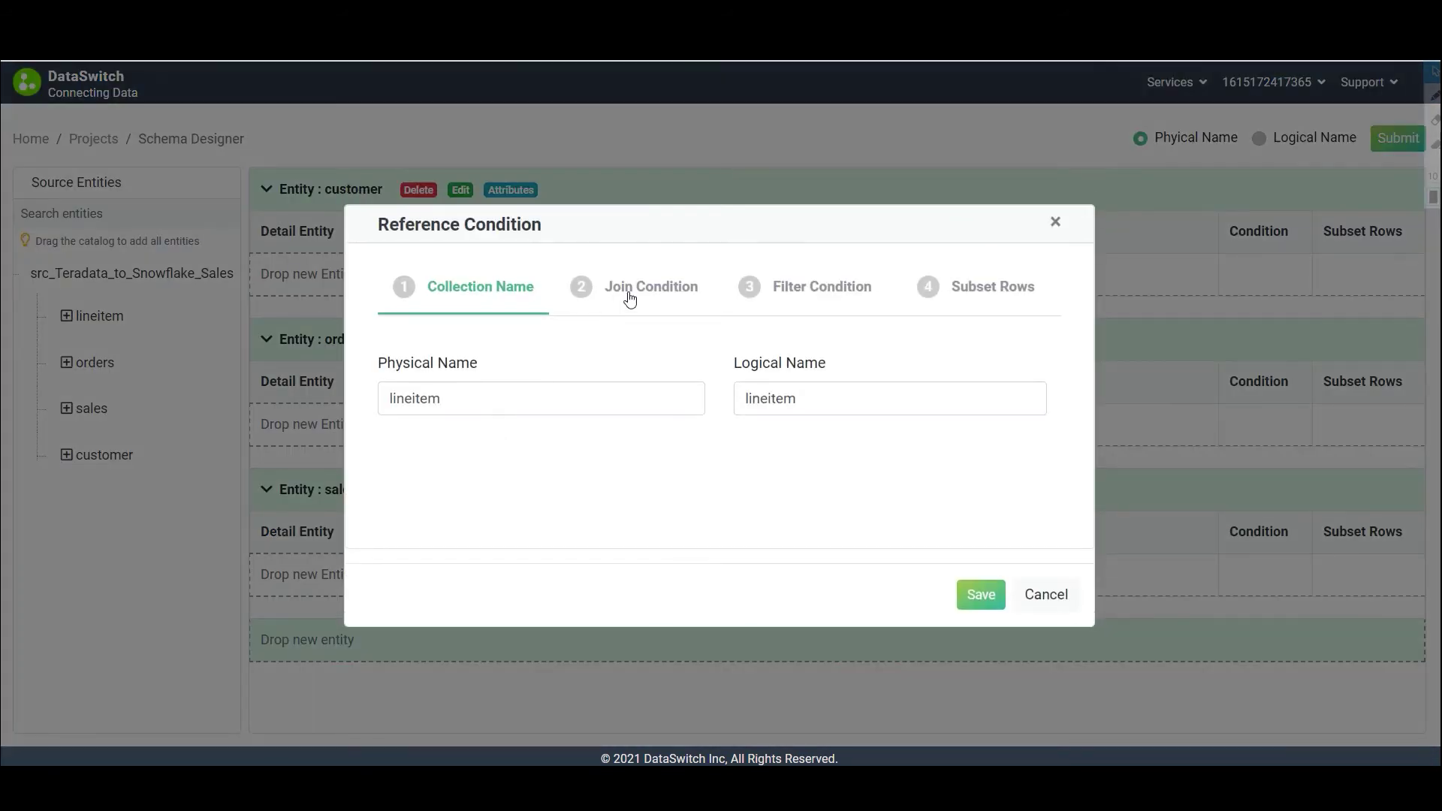
left_click(630, 297)
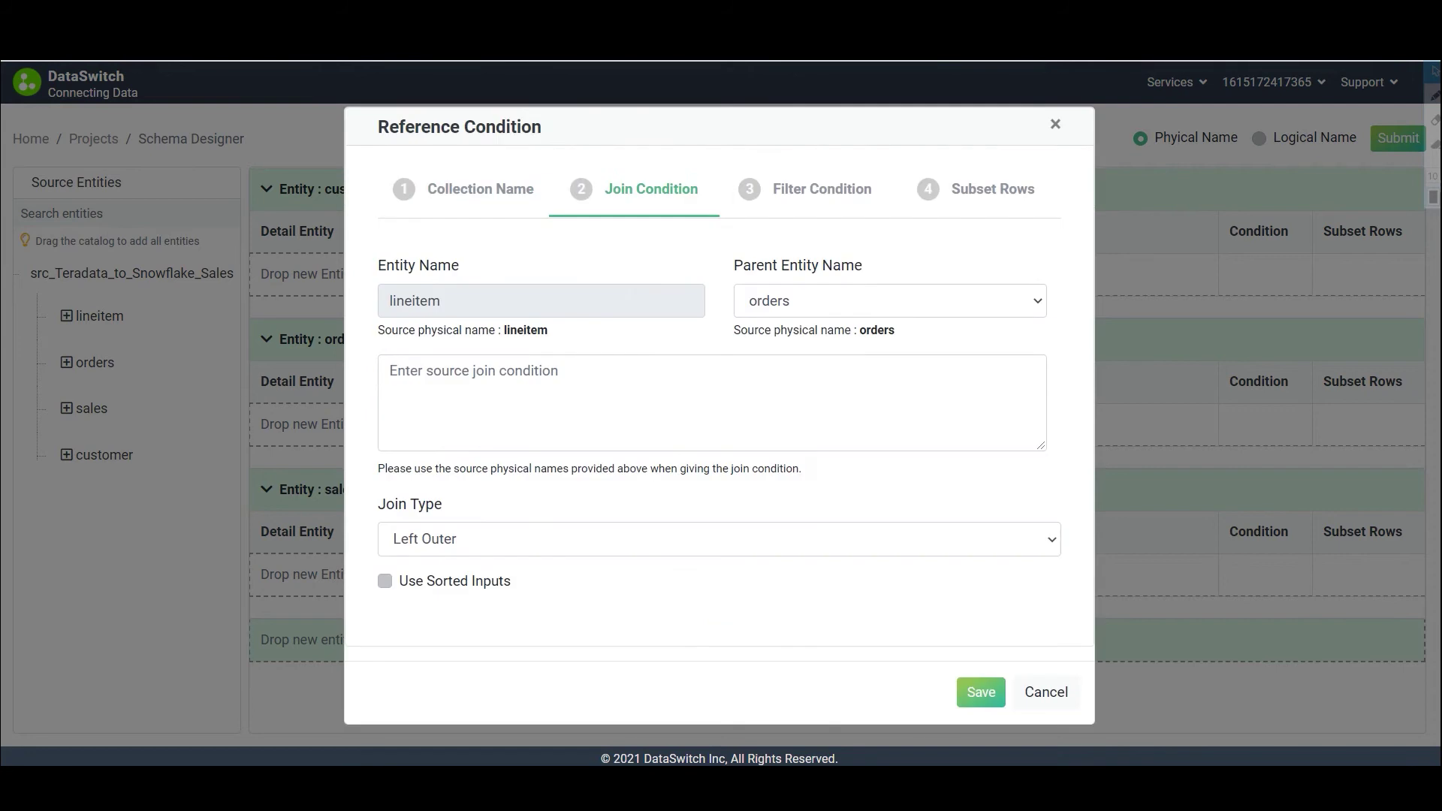
left_click(571, 372)
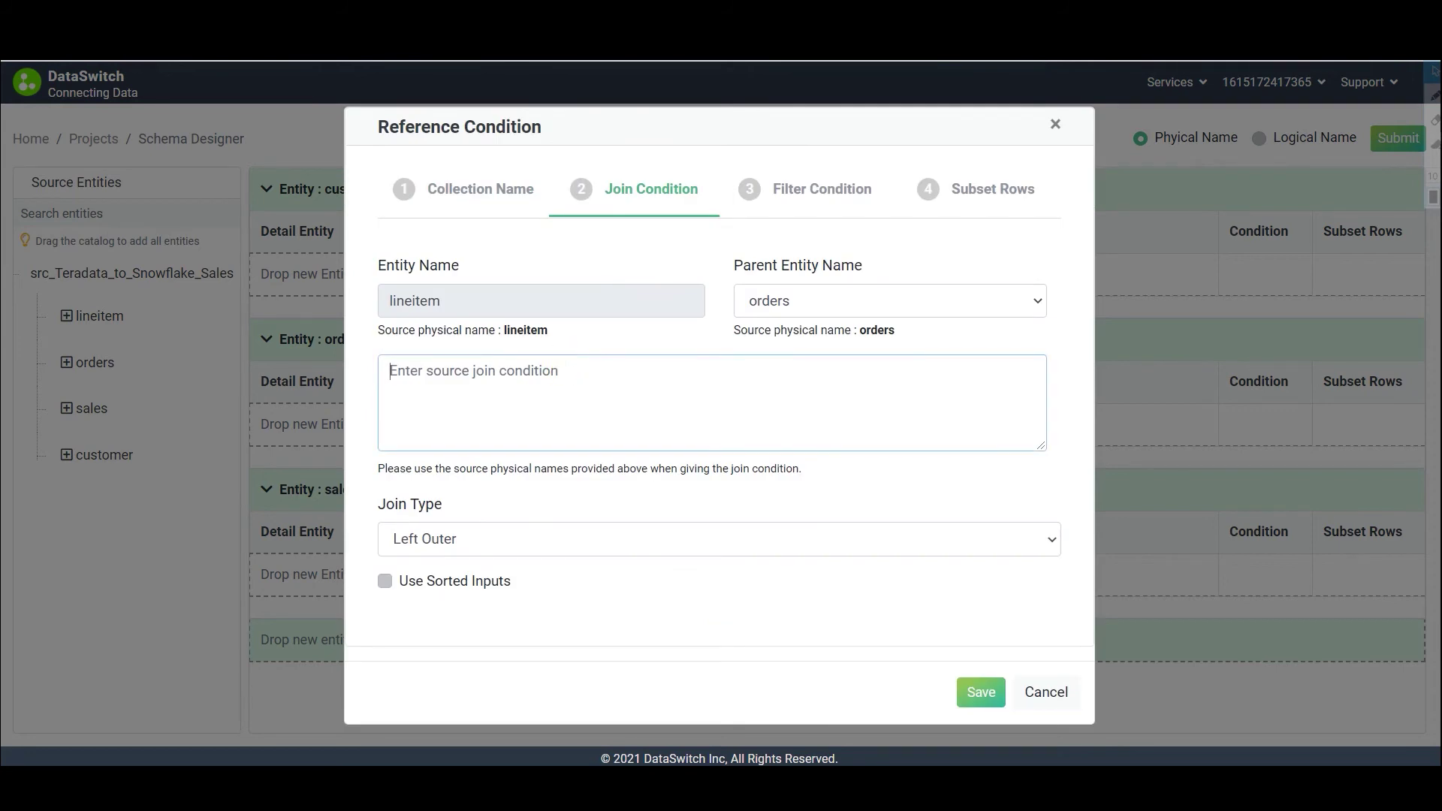
type("l")
key("Return")
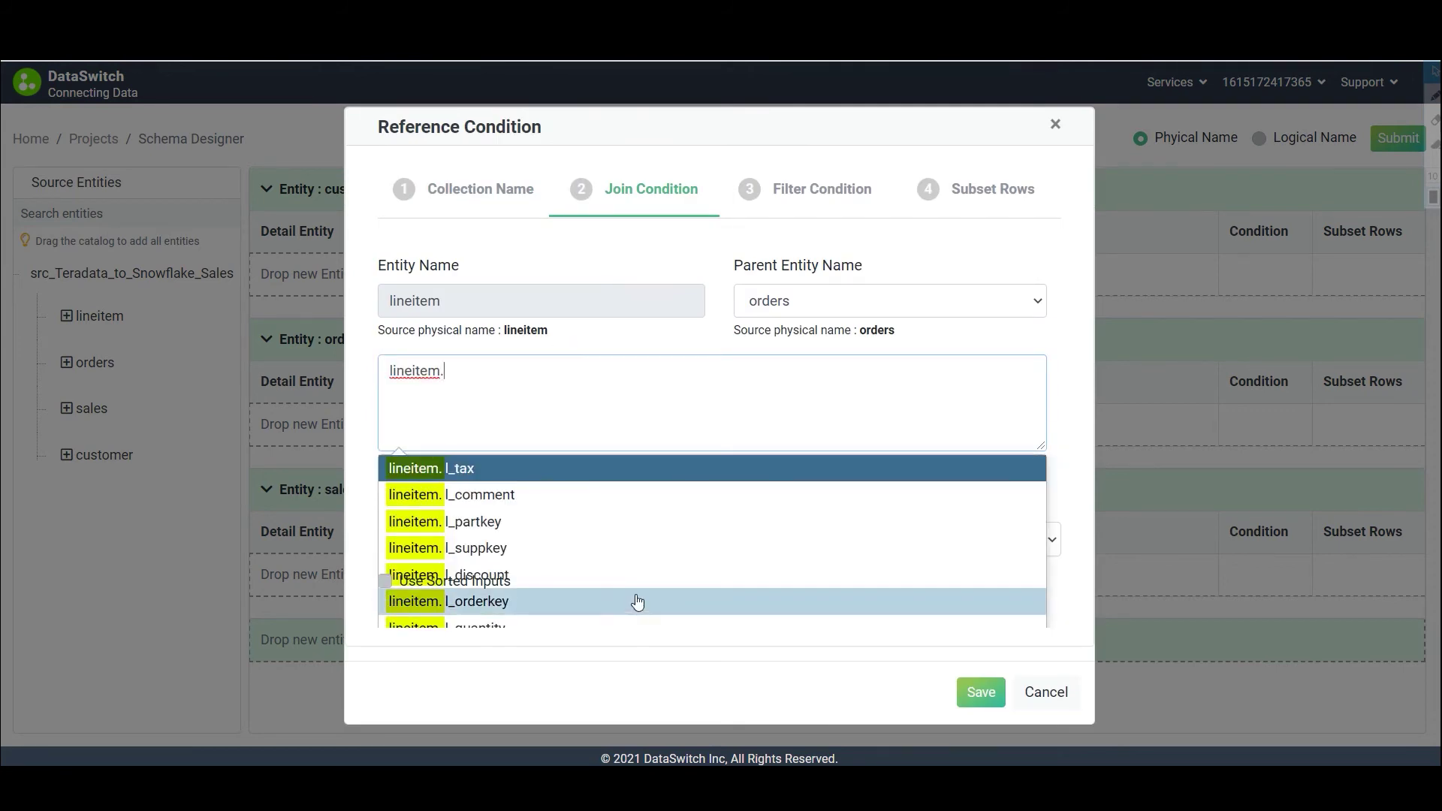
left_click(637, 601)
type("=")
left_click(659, 469)
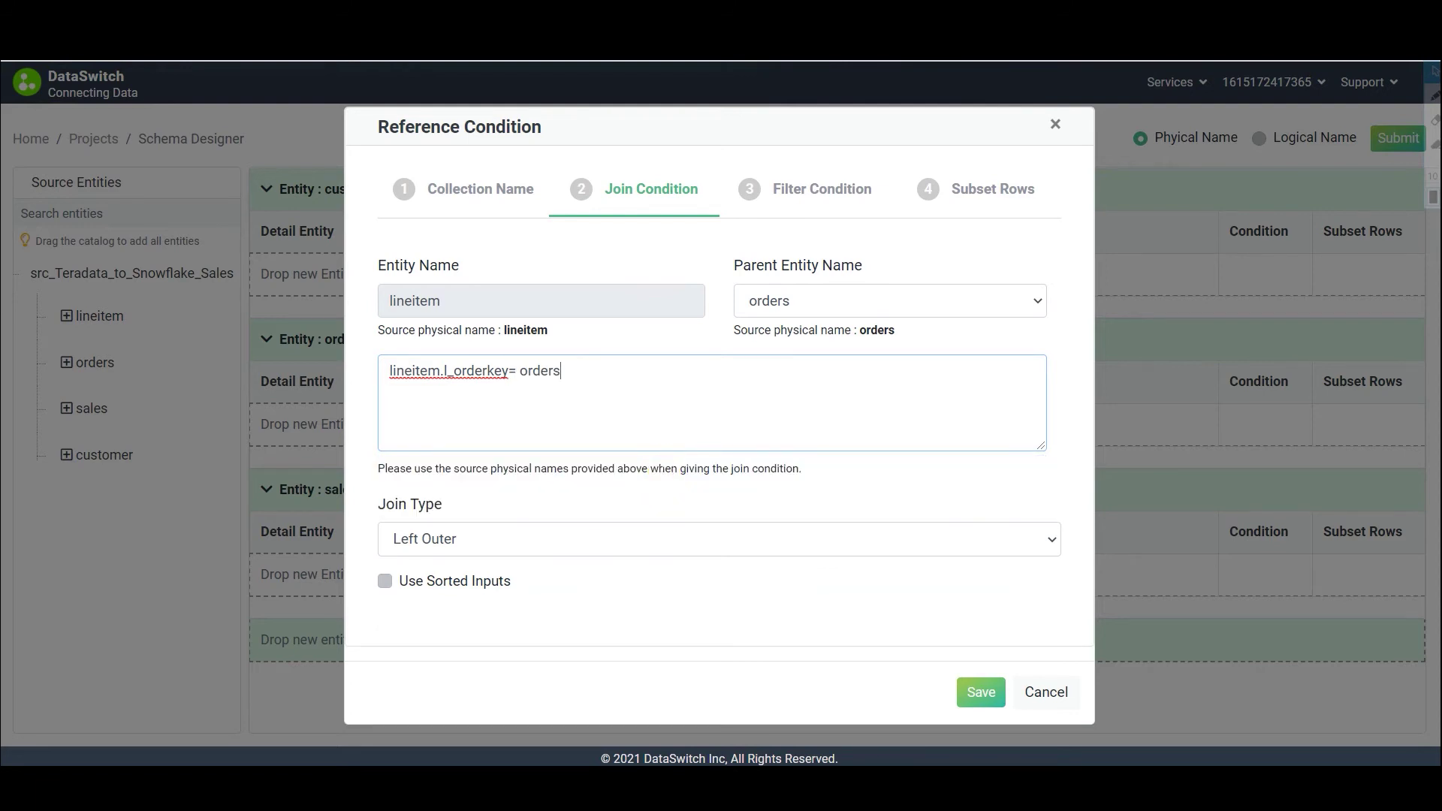
type(".")
left_click(662, 548)
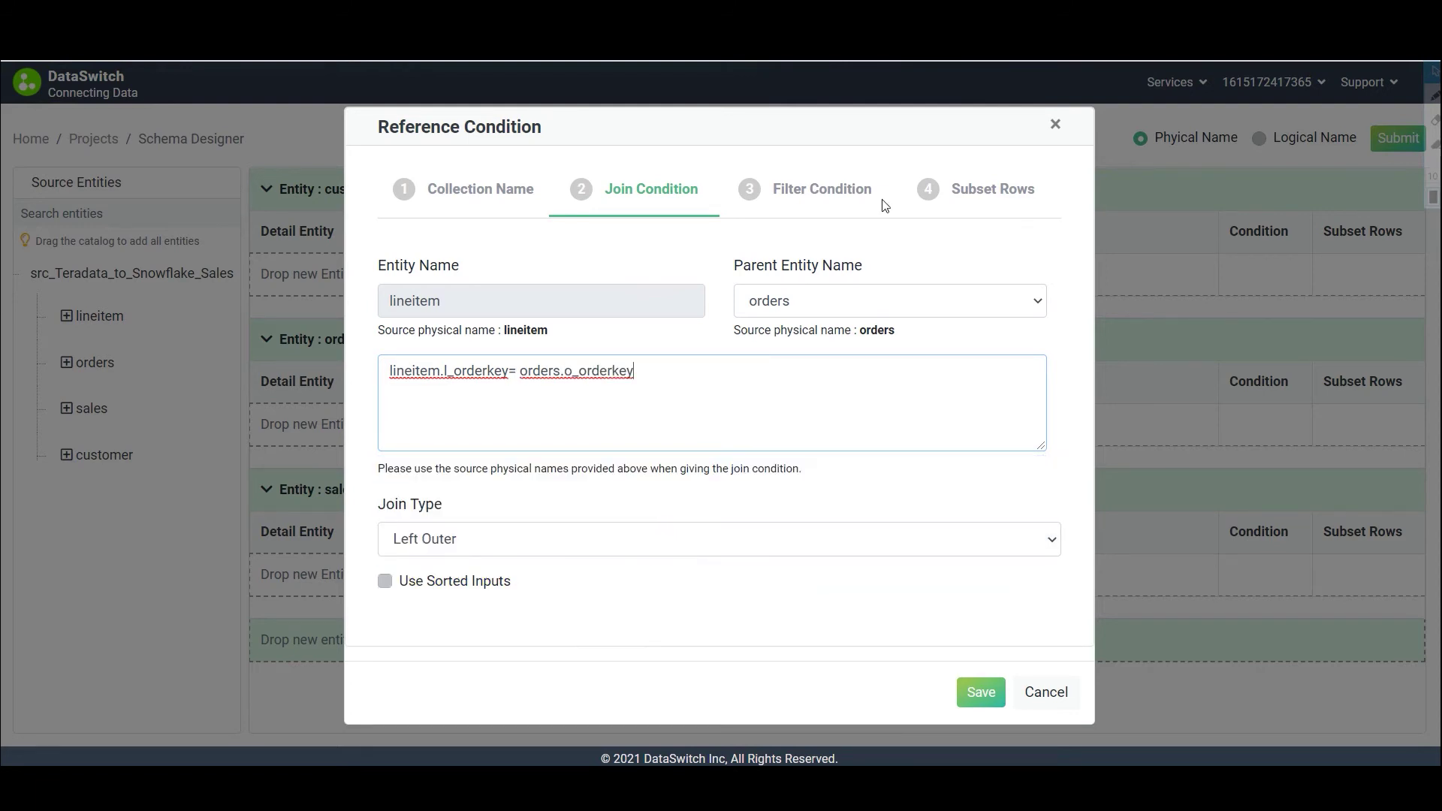
Set the lineitem-to-orders join type to Inner and save the reference
left_click(616, 540)
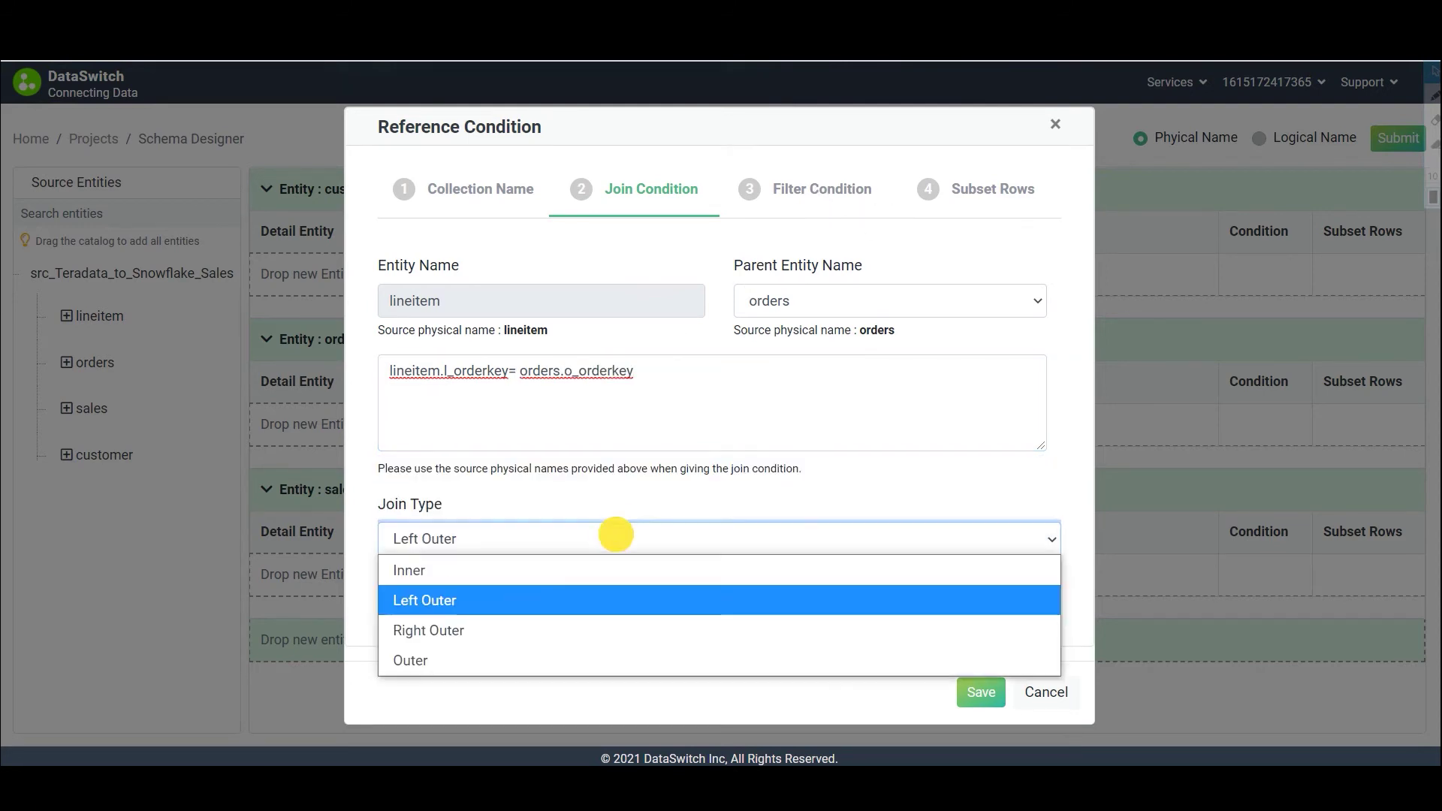
left_click(559, 567)
left_click(811, 196)
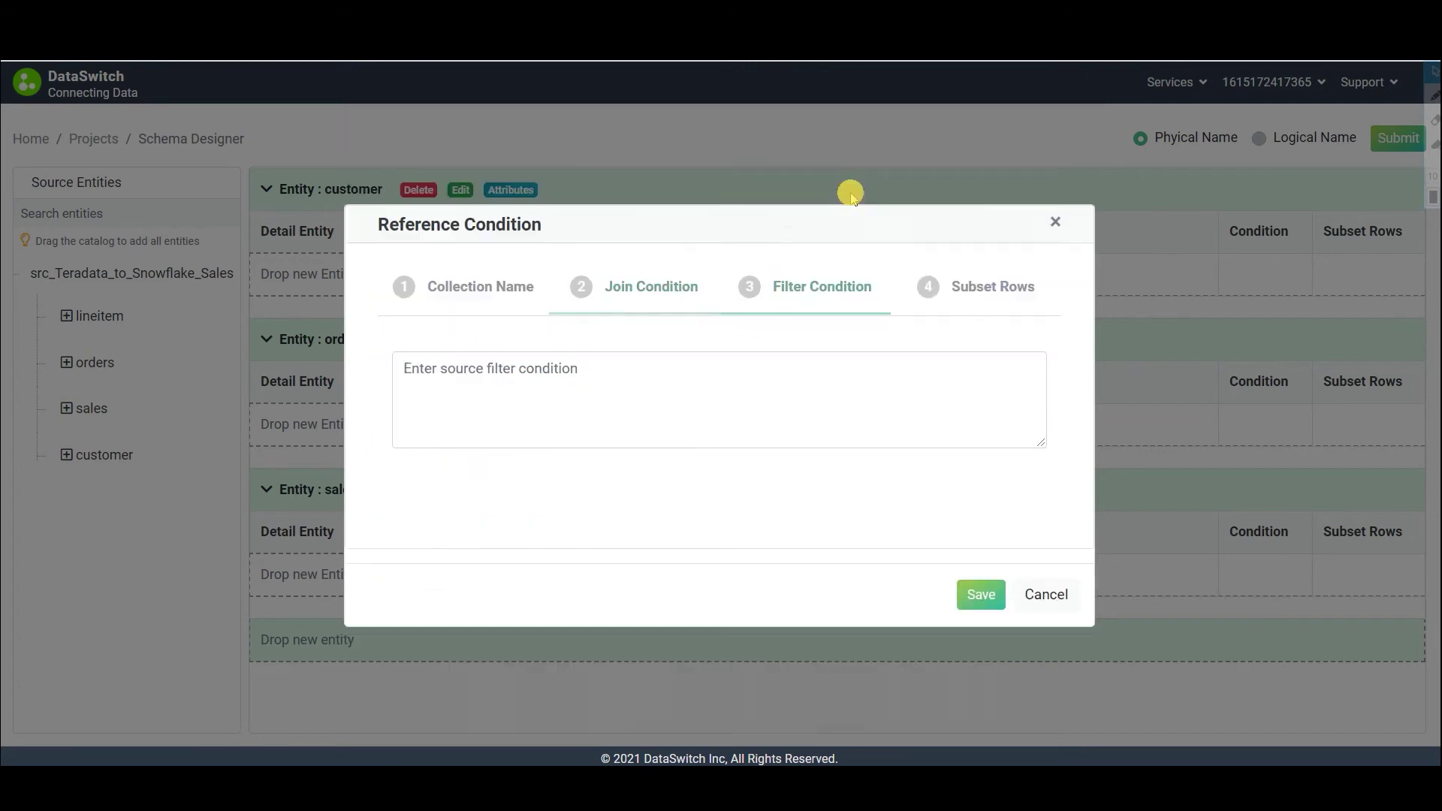
left_click(981, 595)
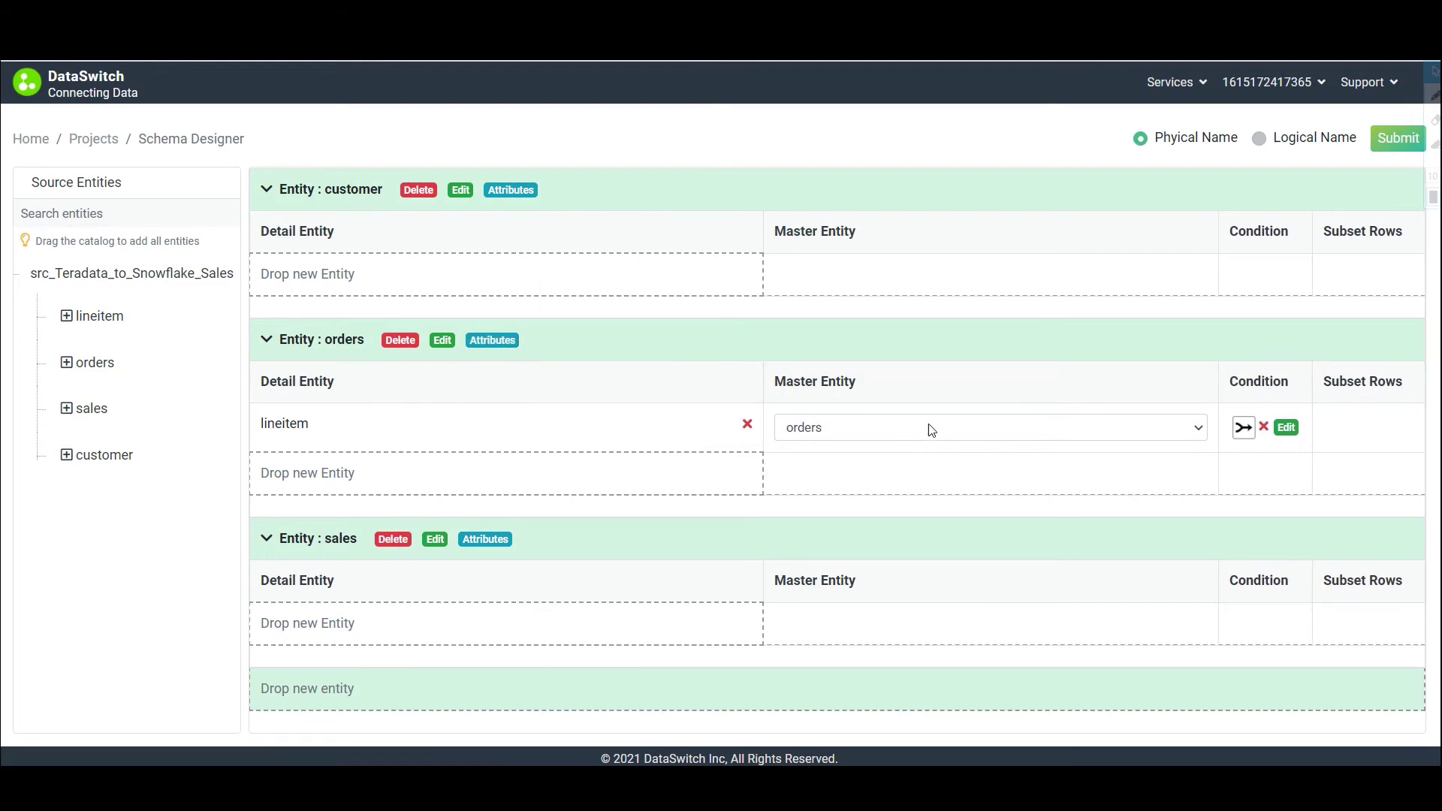
Review the orders attribute mapping with its lineitem columns, then submit the entity design
left_click(1244, 433)
left_click(502, 341)
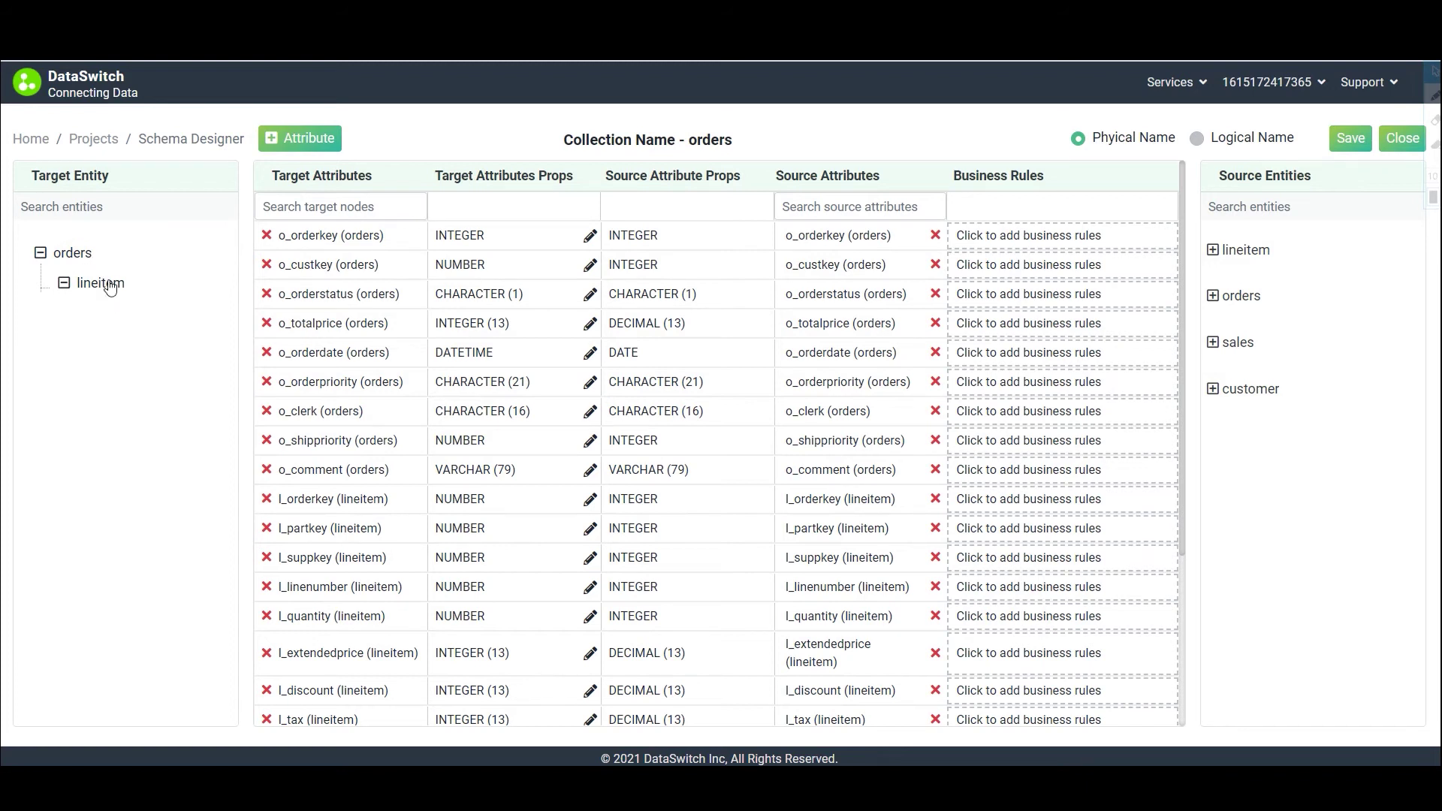
left_click(1401, 141)
left_click(1402, 143)
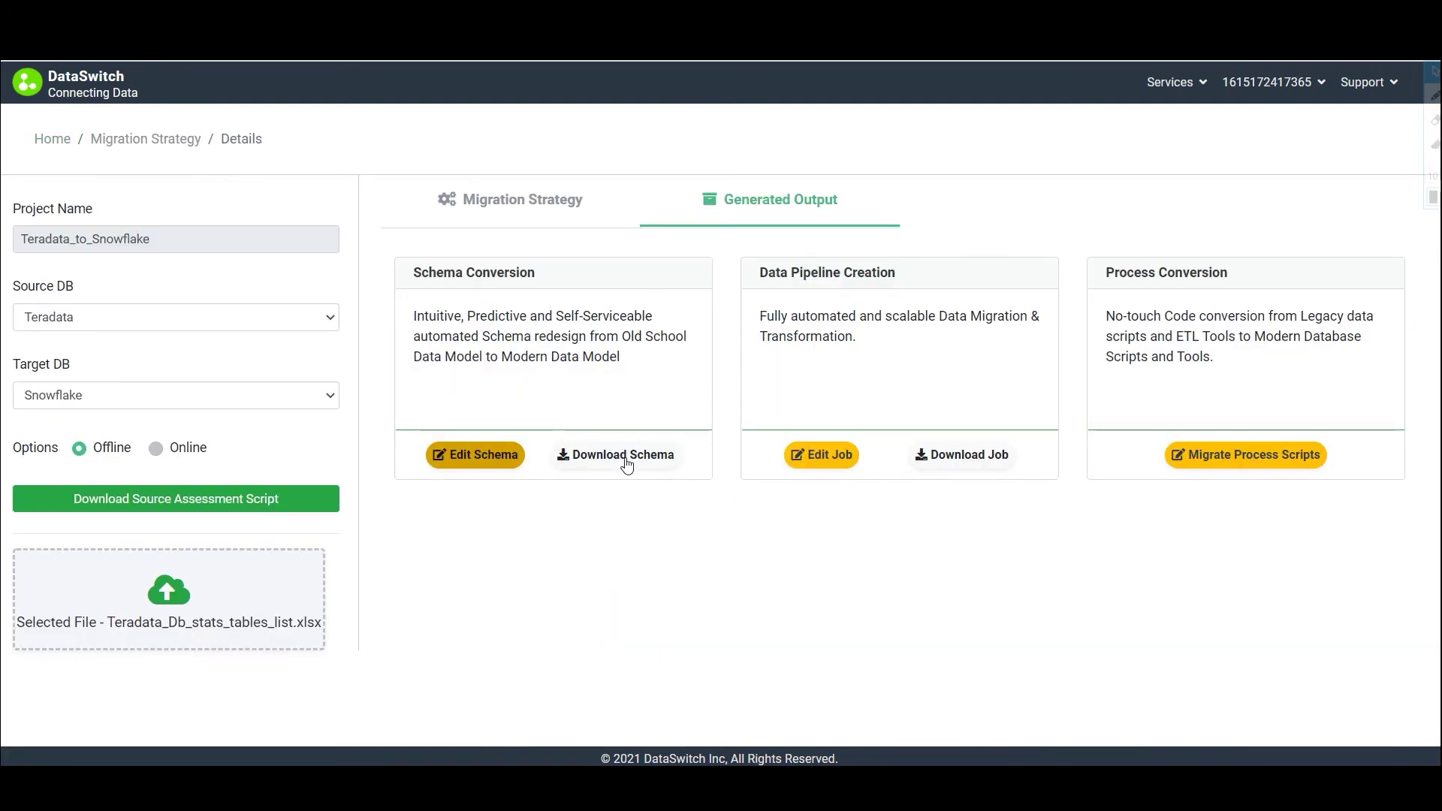
Download the redesigned target schema as a .sql file and open it from the download bar
left_click(628, 466)
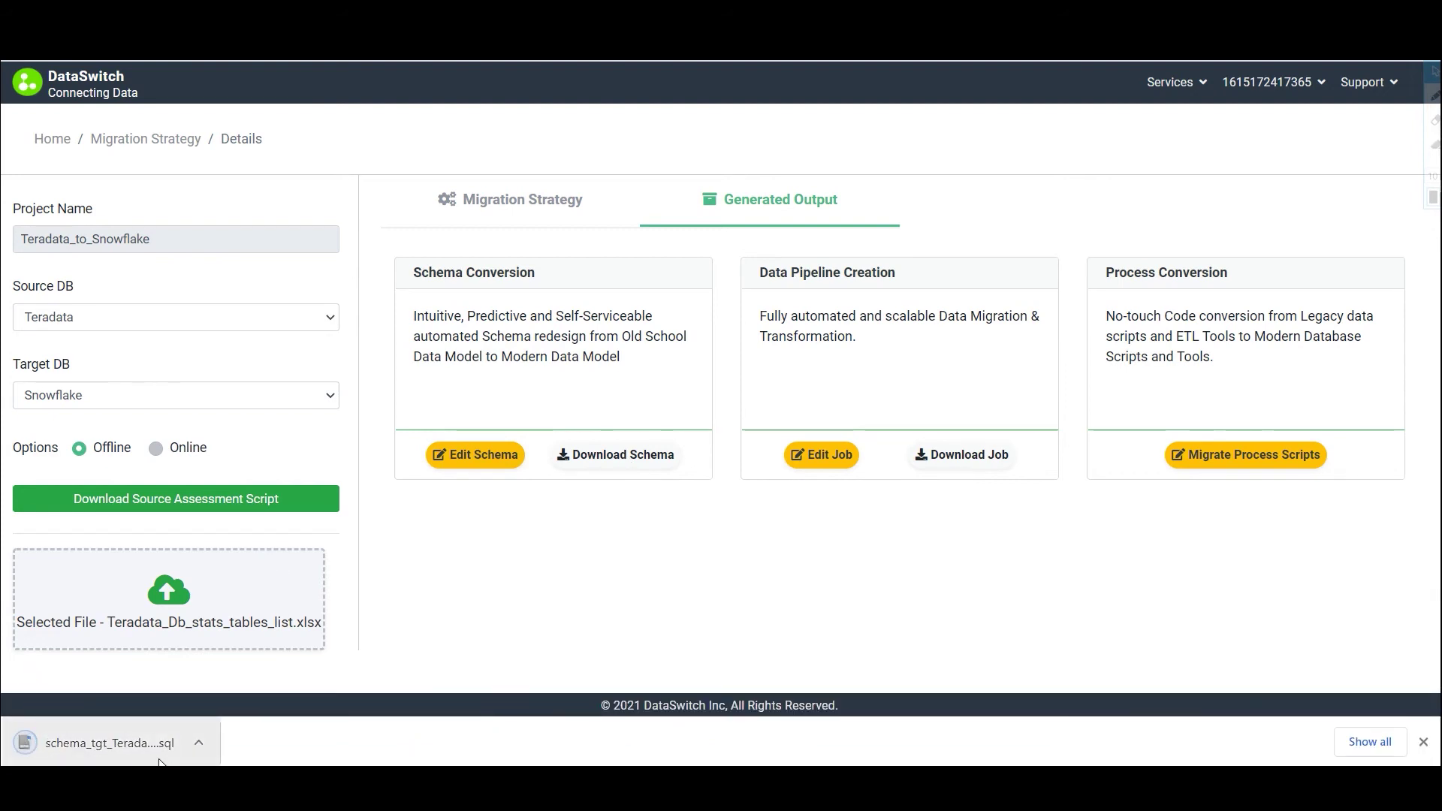
left_click(159, 761)
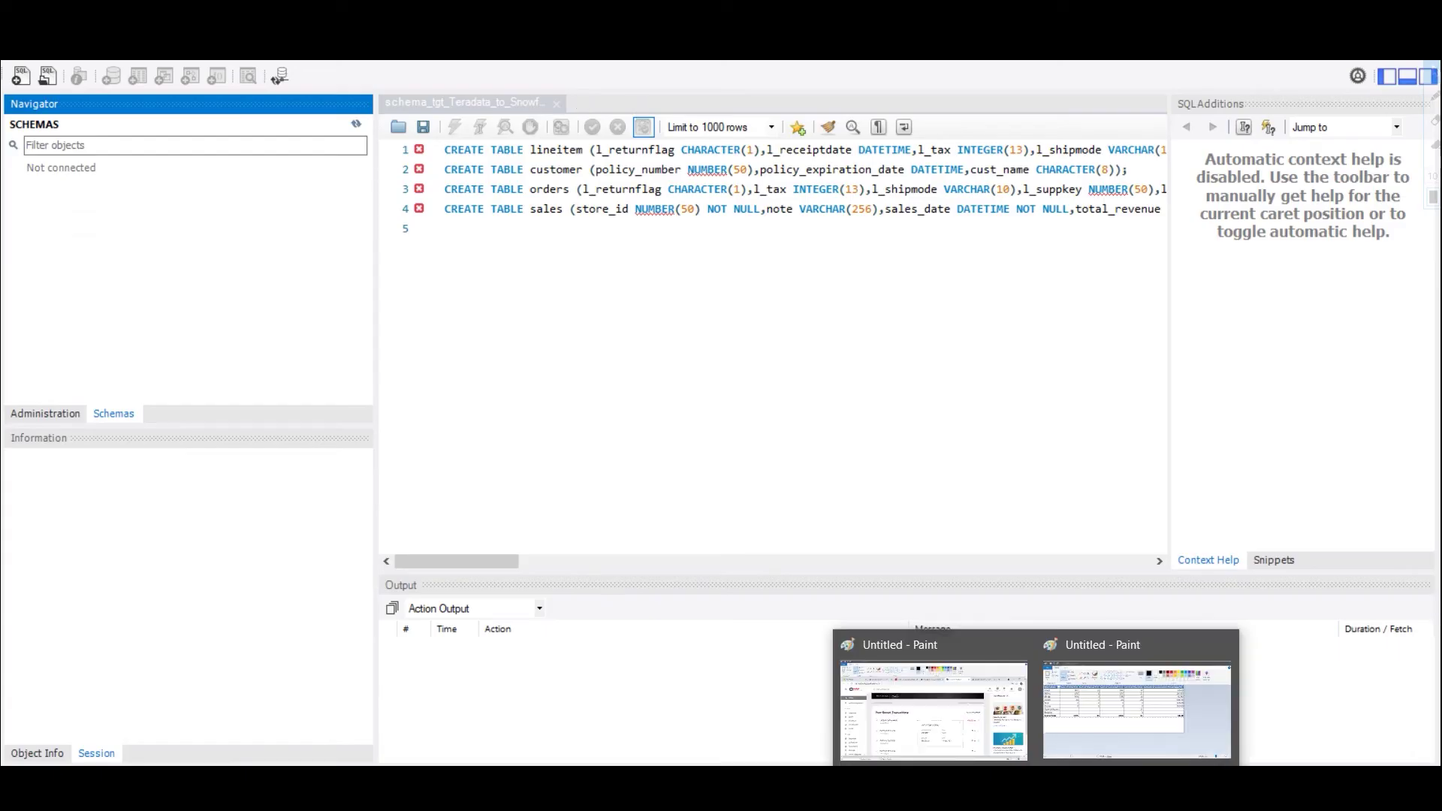
Read the four CREATE TABLE statements, then switch back to DataSwitch in Chrome
left_click(457, 560)
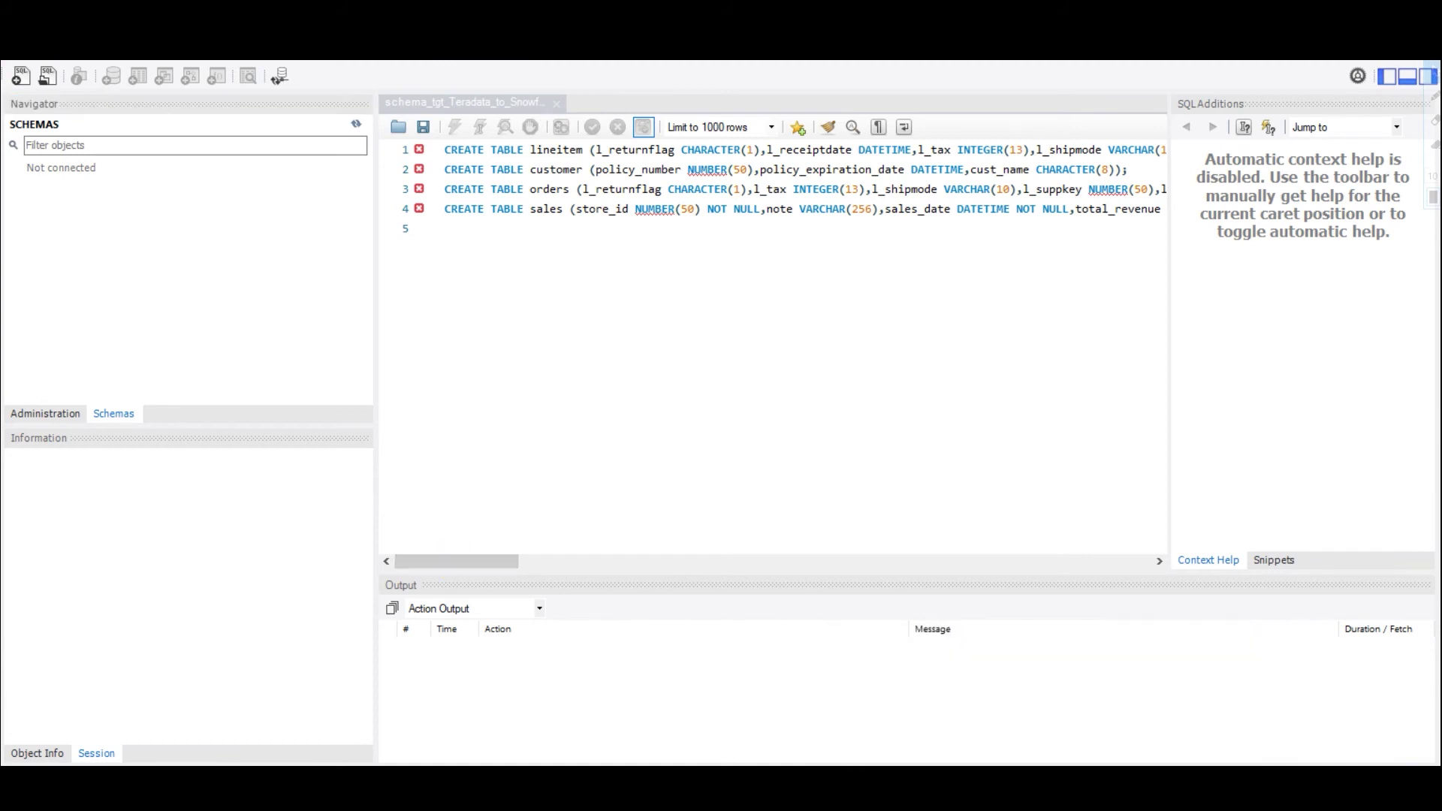
key("alt+Tab")
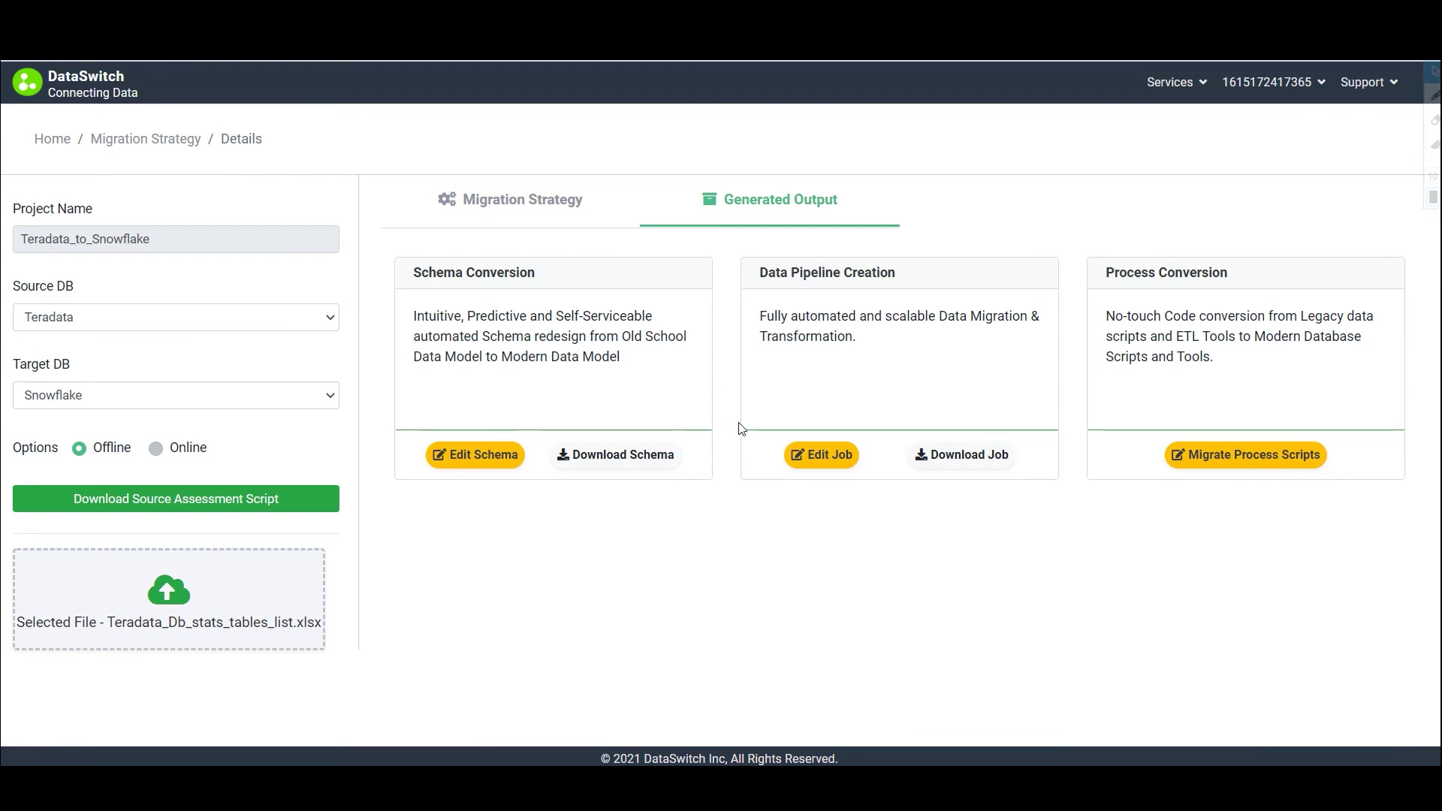
Download the Data Pipeline Creation job Output zip, then return to the DataSwitch Console home
left_click(934, 463)
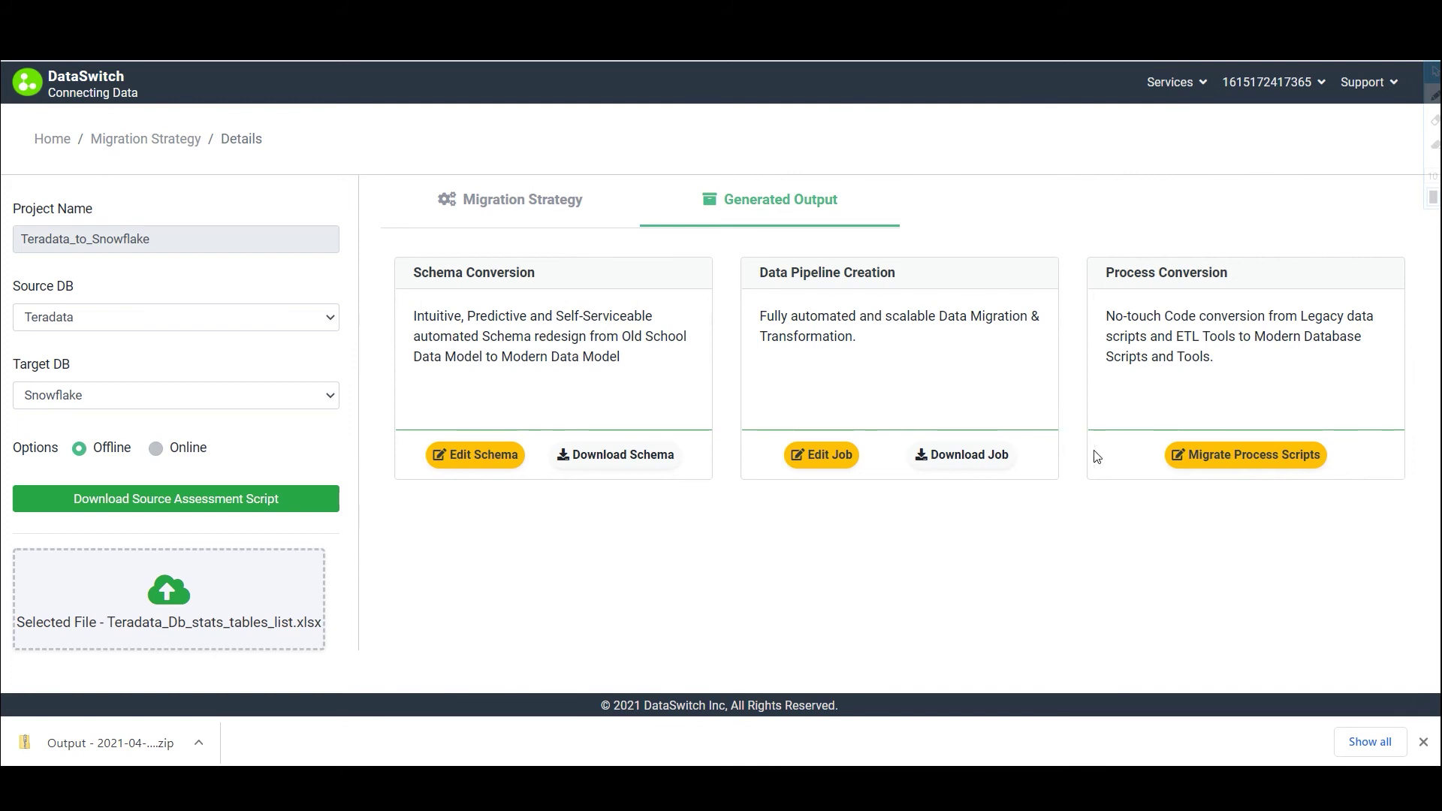
left_click(1182, 455)
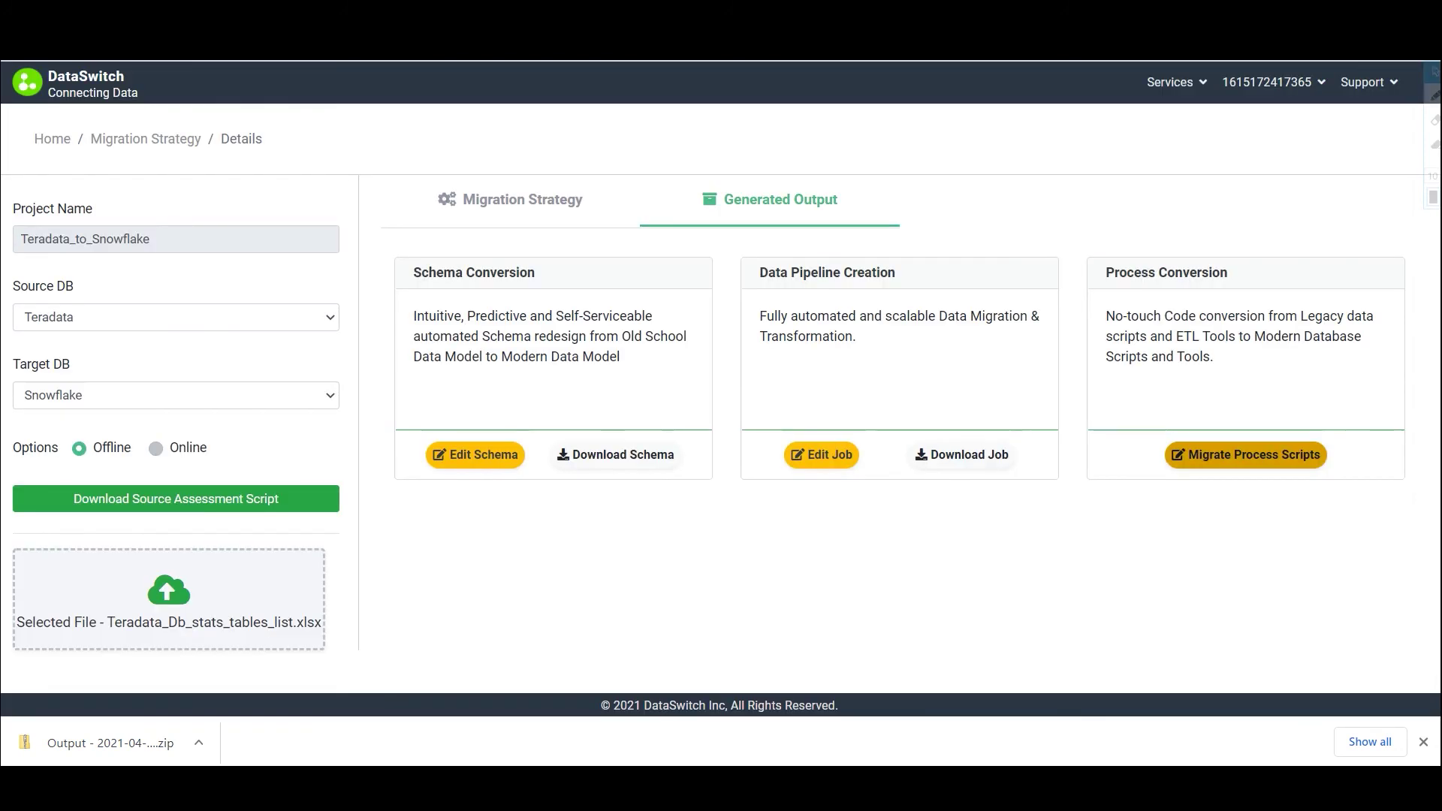
left_click(63, 145)
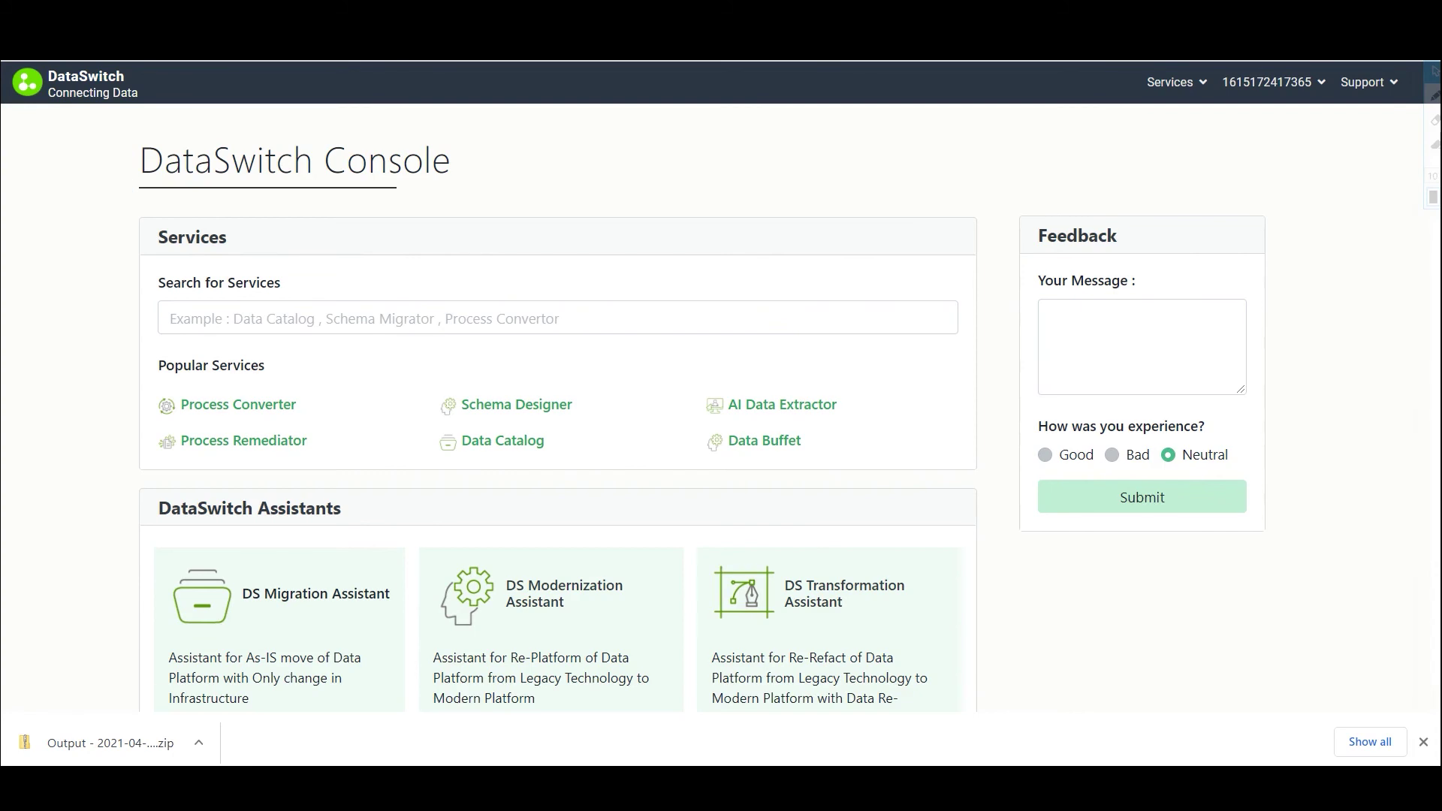
Open the Process Converter and begin a new group with Teradata BTEQ preset
left_click(241, 406)
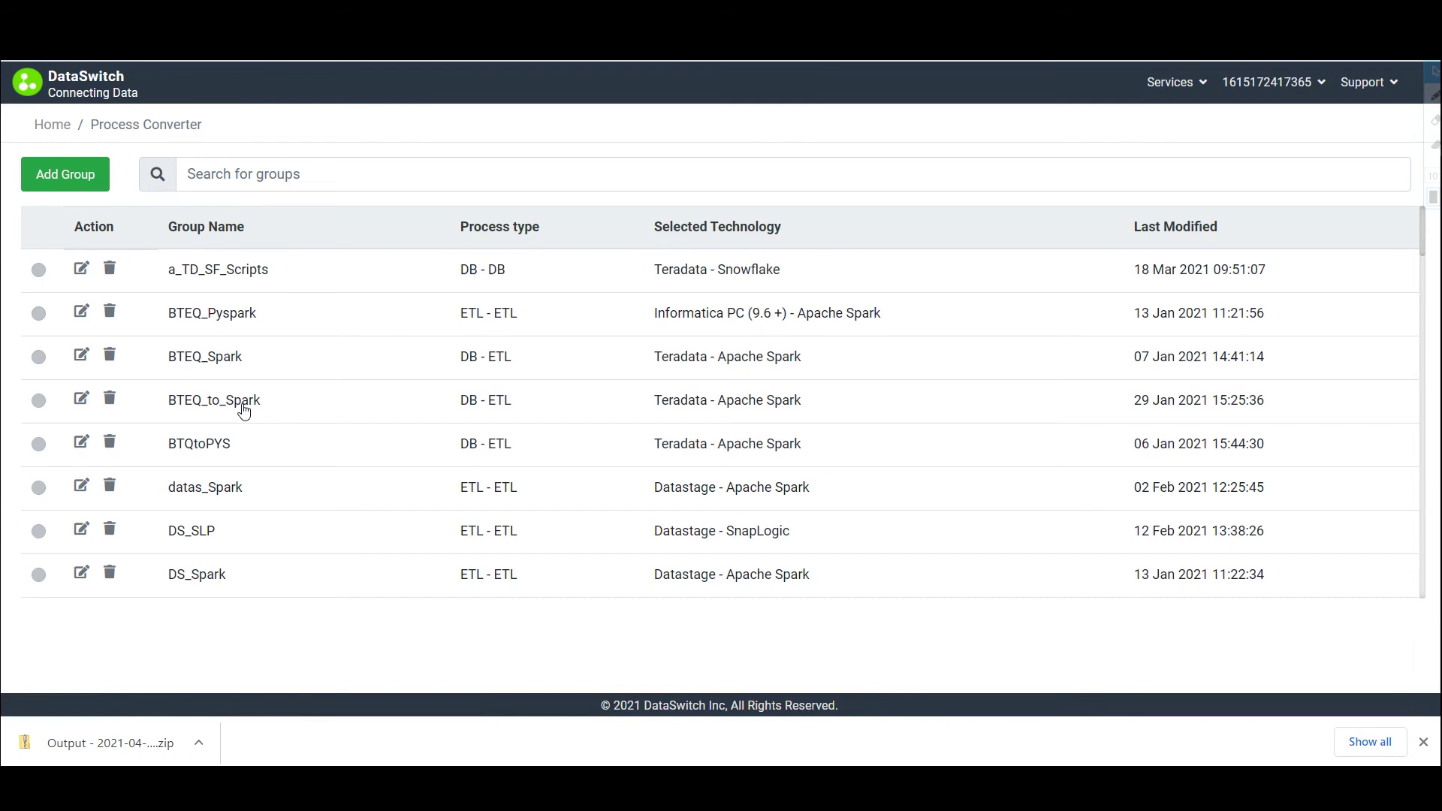
left_click(55, 177)
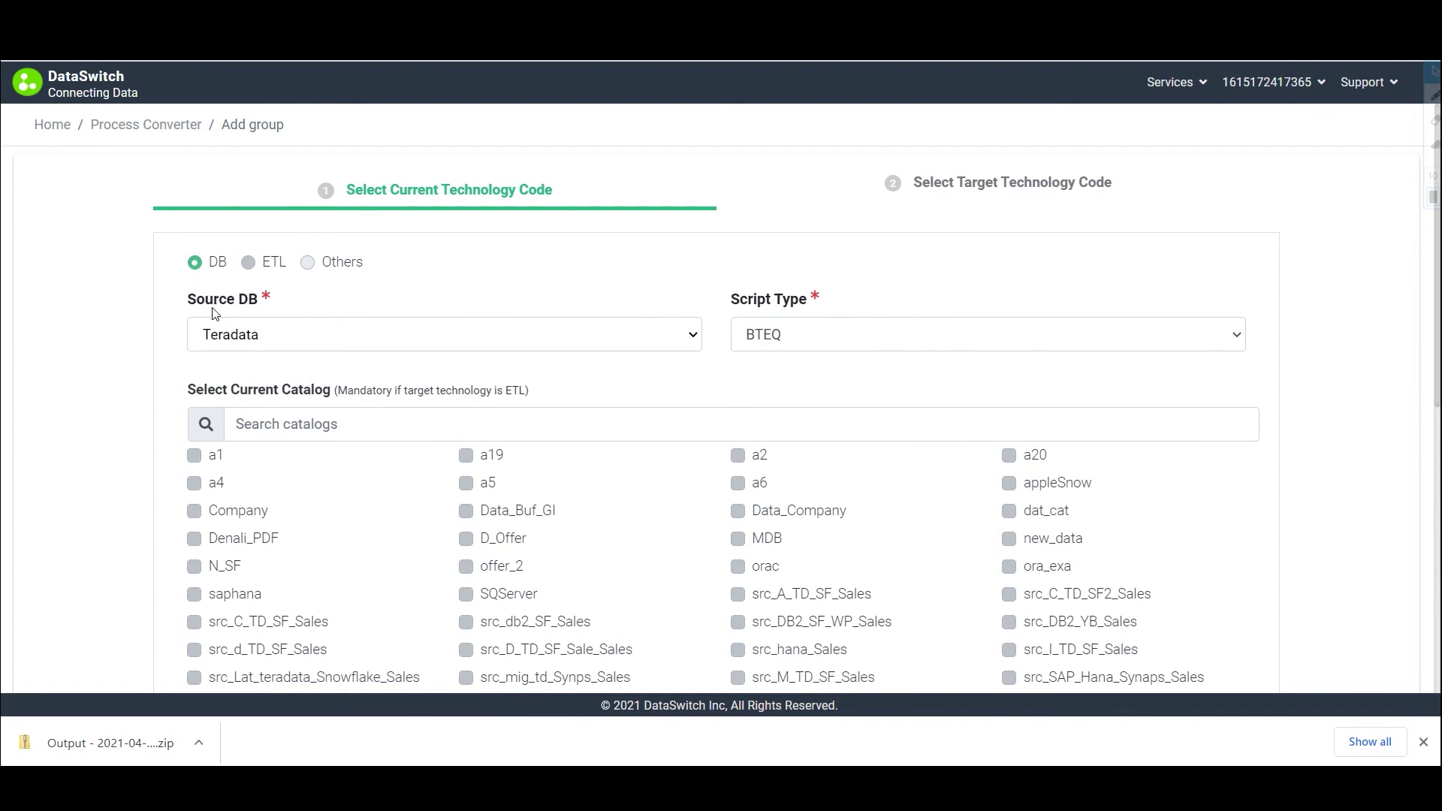
Save a group converting Teradata BTEQ source scripts to Snowflake Python QL
left_click(239, 338)
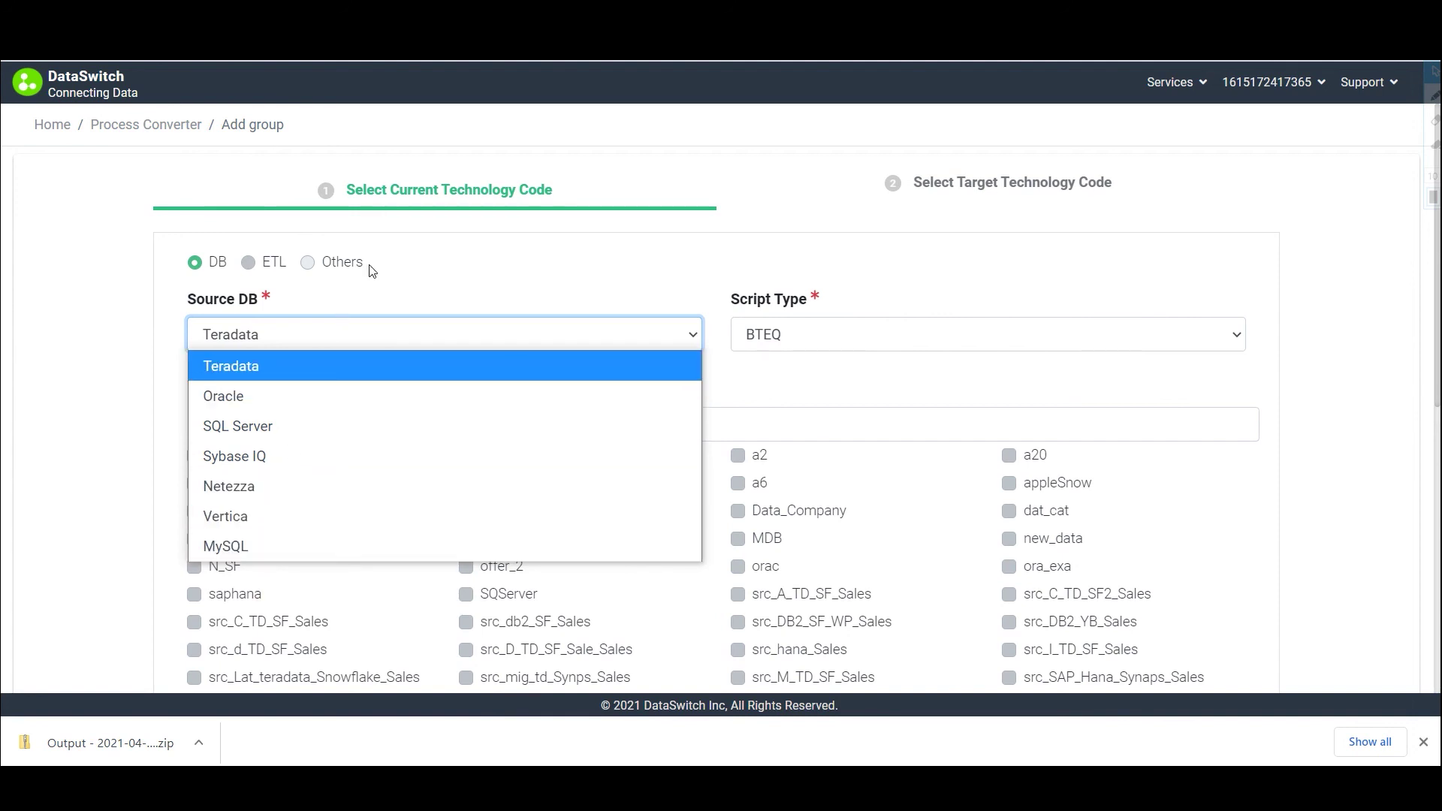
left_click(561, 236)
left_click(988, 182)
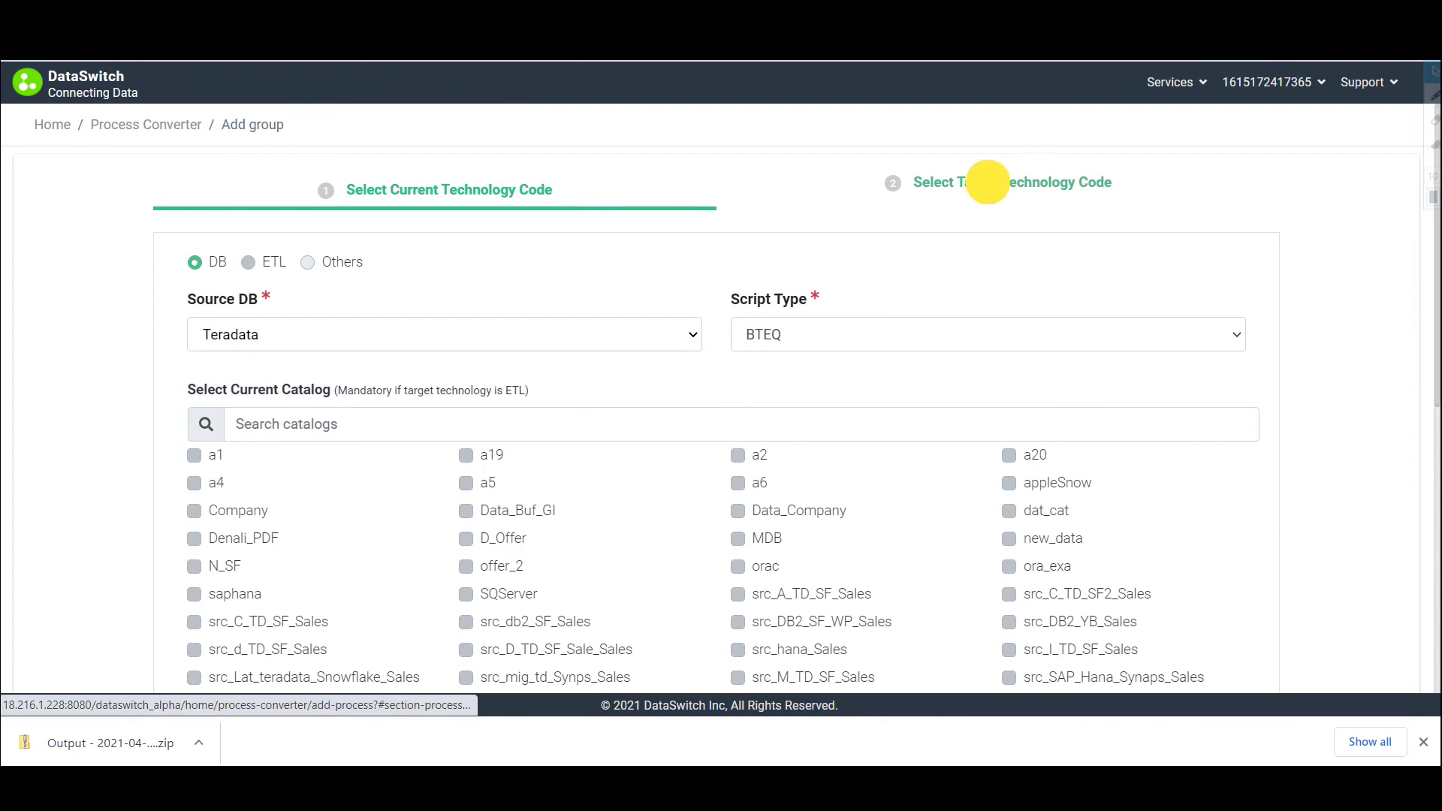
left_click(322, 329)
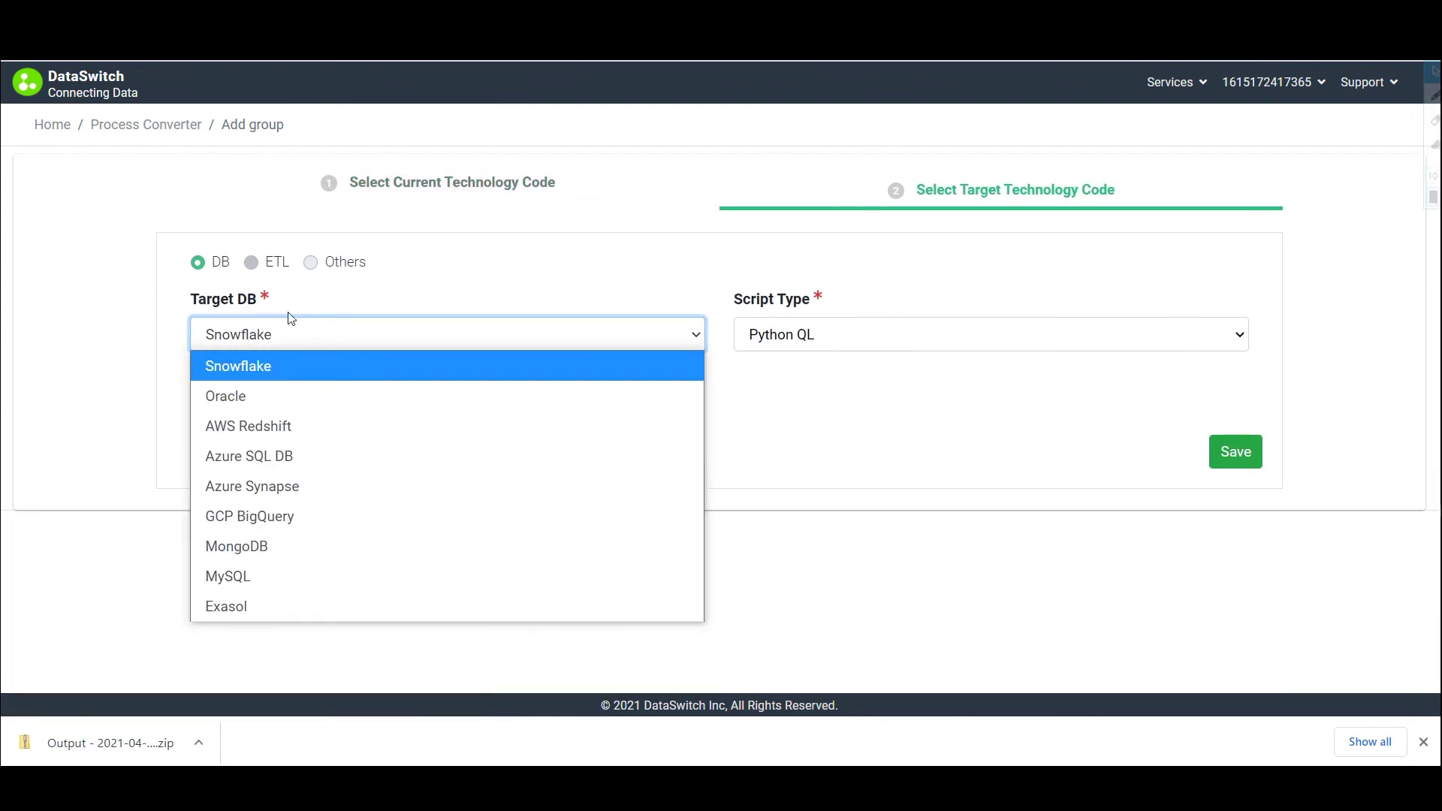
left_click(489, 245)
left_click(463, 187)
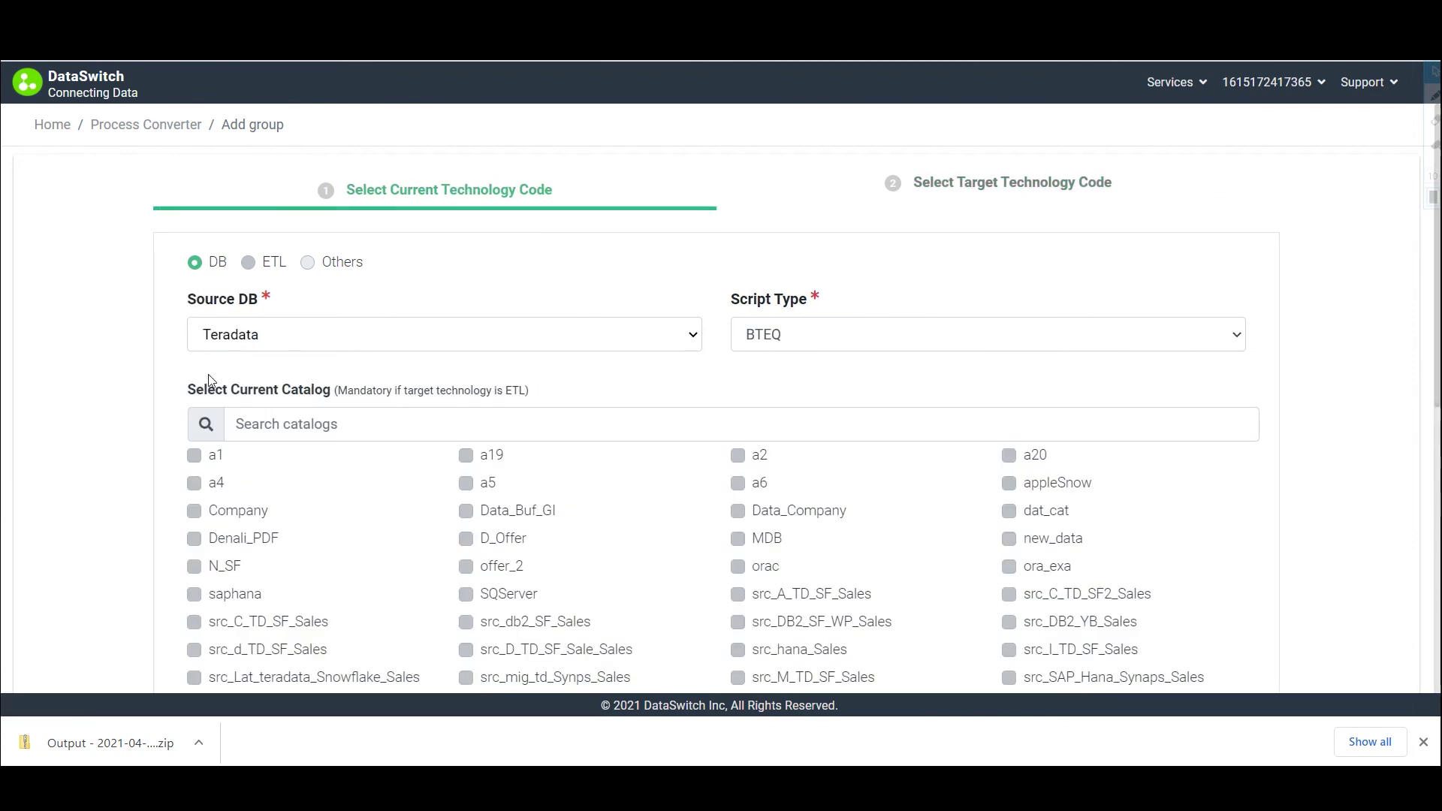
left_click(965, 189)
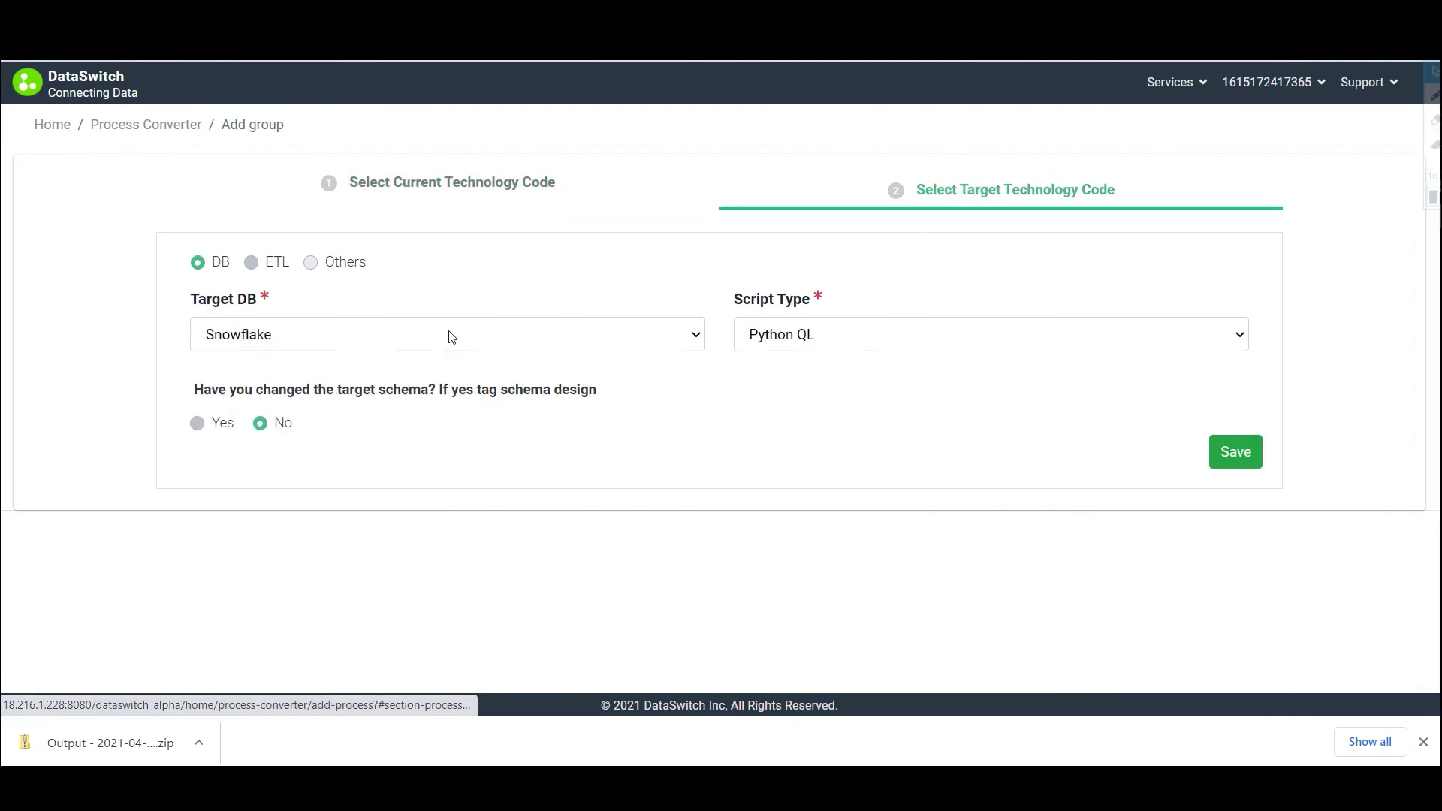
left_click(805, 335)
left_click(800, 331)
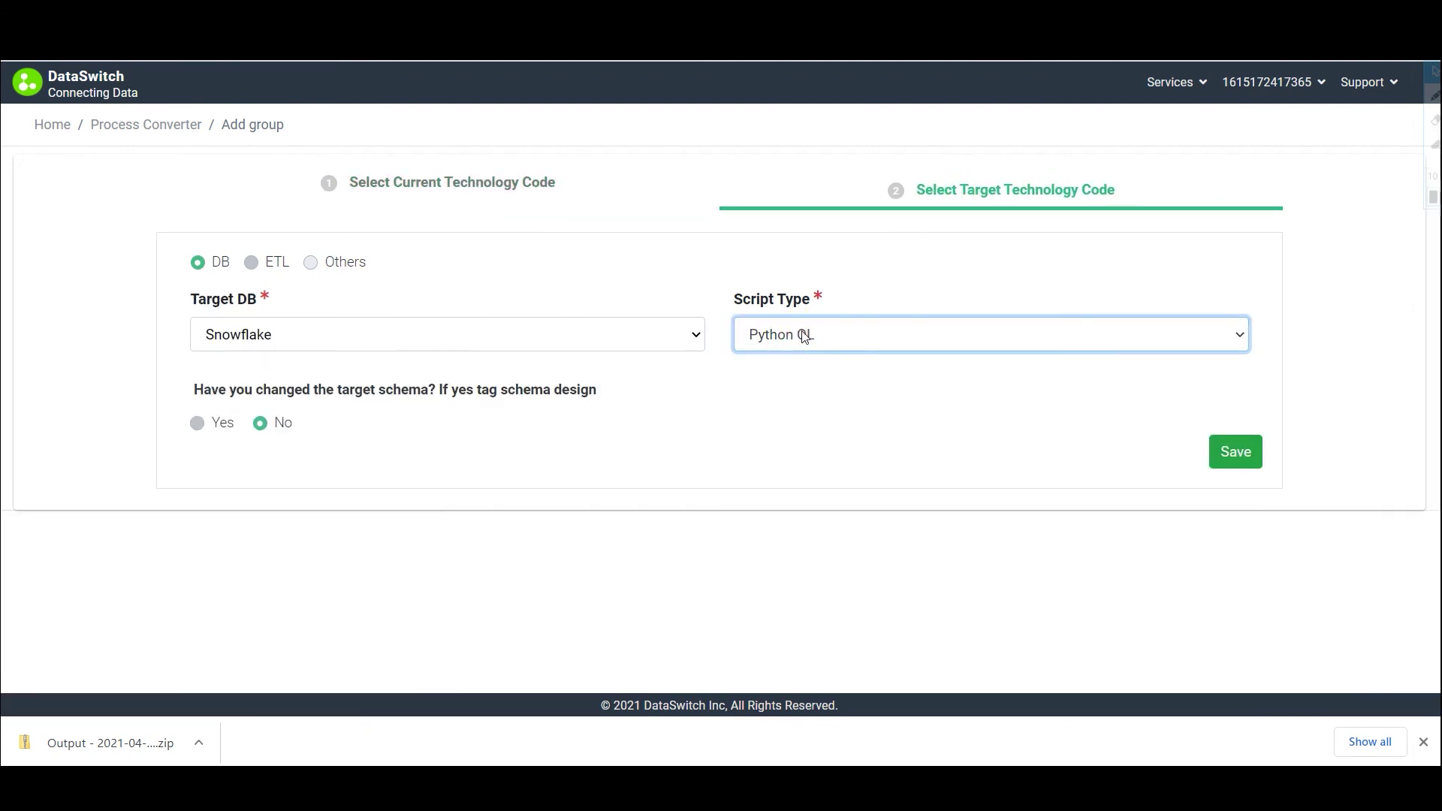
left_click(1234, 453)
Name the new group 'Teradata_Snowflake_Python_QL', then open the Teradata_Snowflake_script_conversion group
type("Teradata_Snowflake_Python_QL")
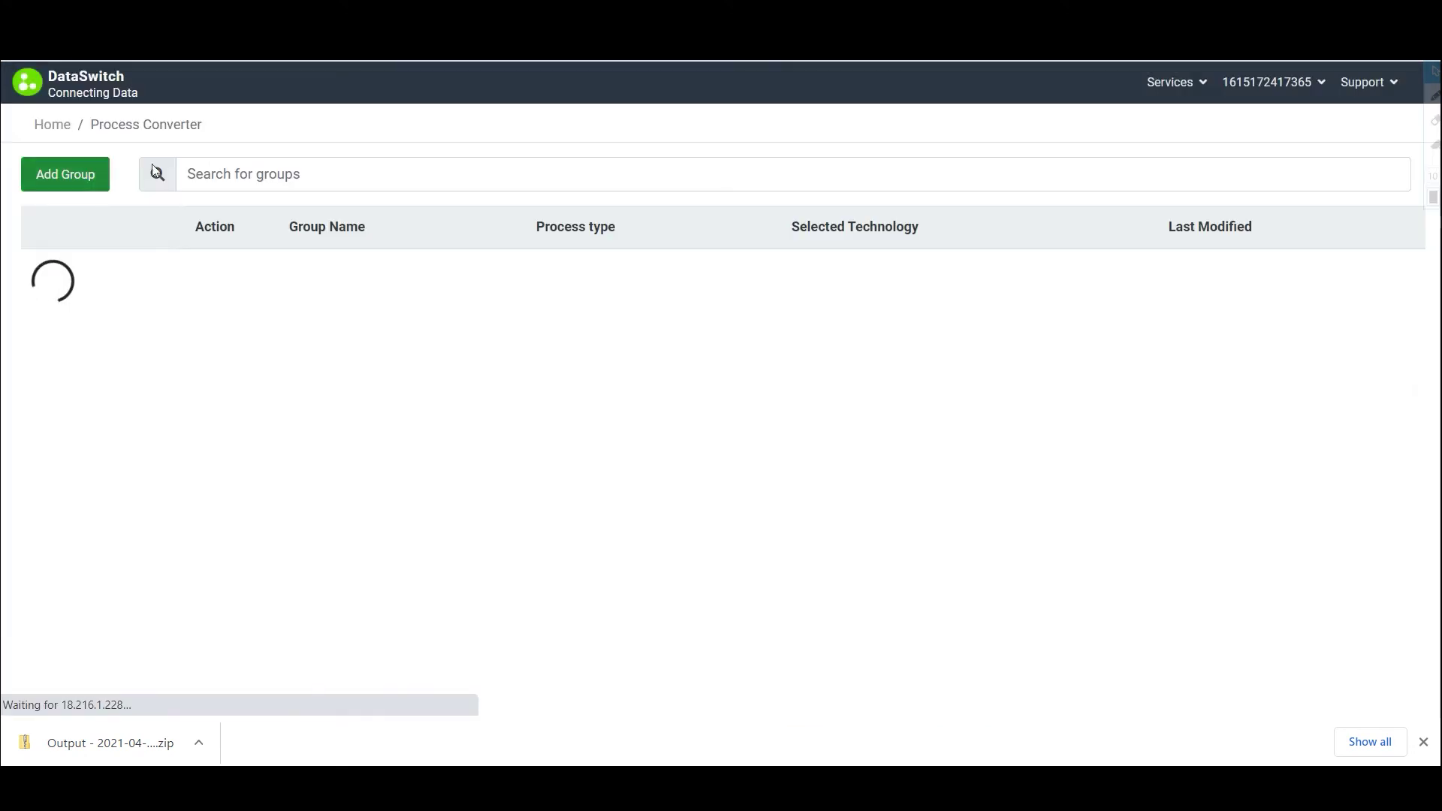
key("Return")
type("src")
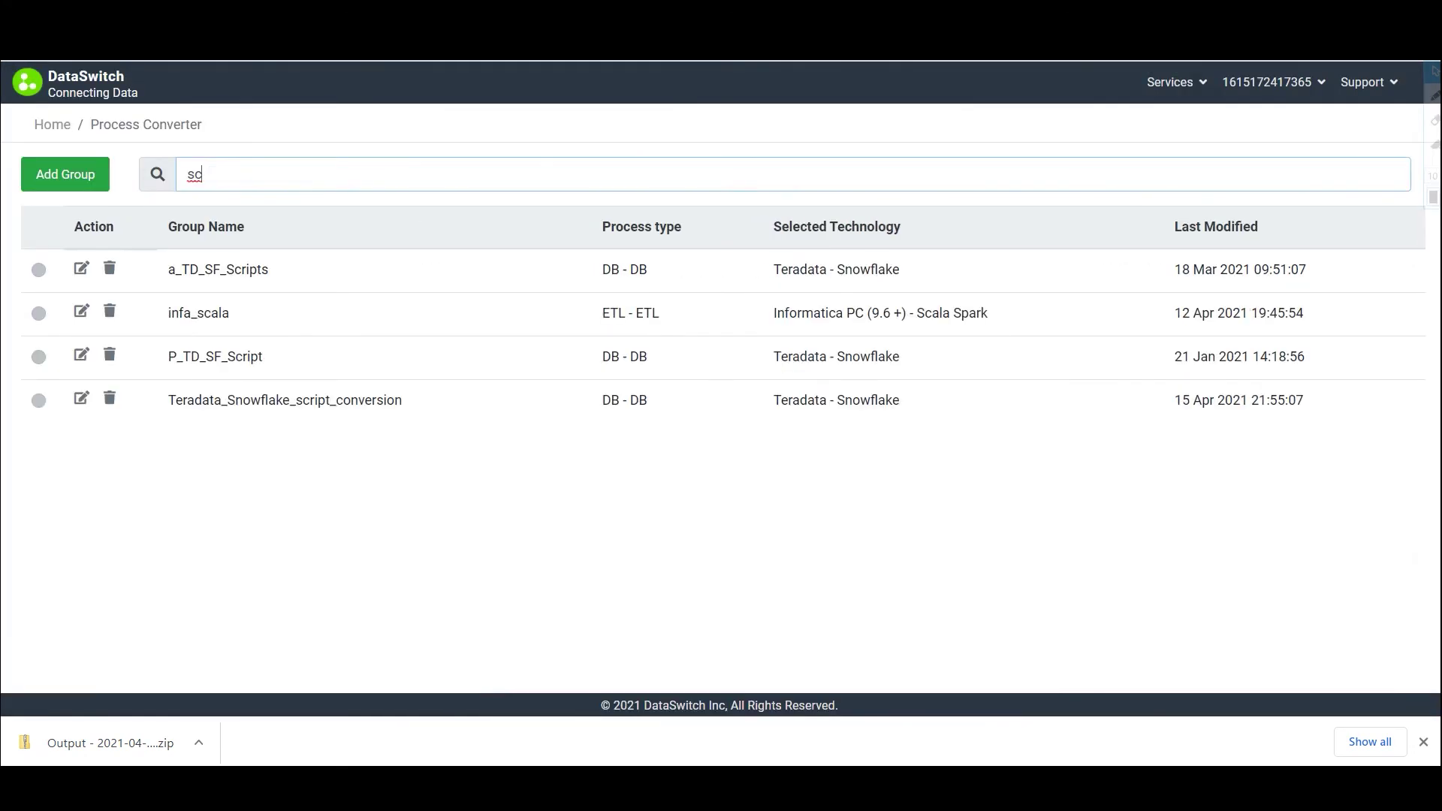
left_click(443, 392)
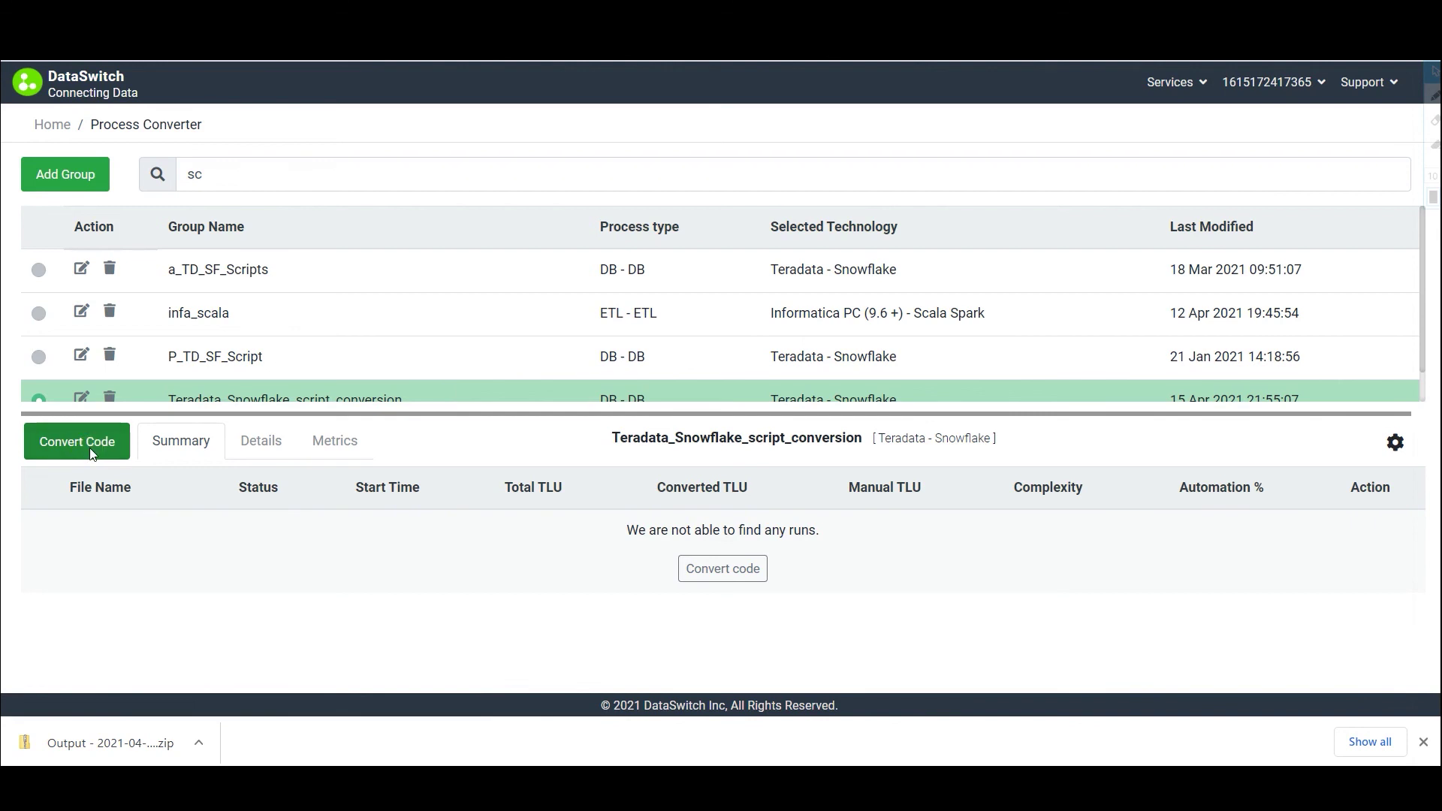
Upload Account.btq, Activity.btq and Finance.btq for code conversion
left_click(92, 443)
left_click(259, 132)
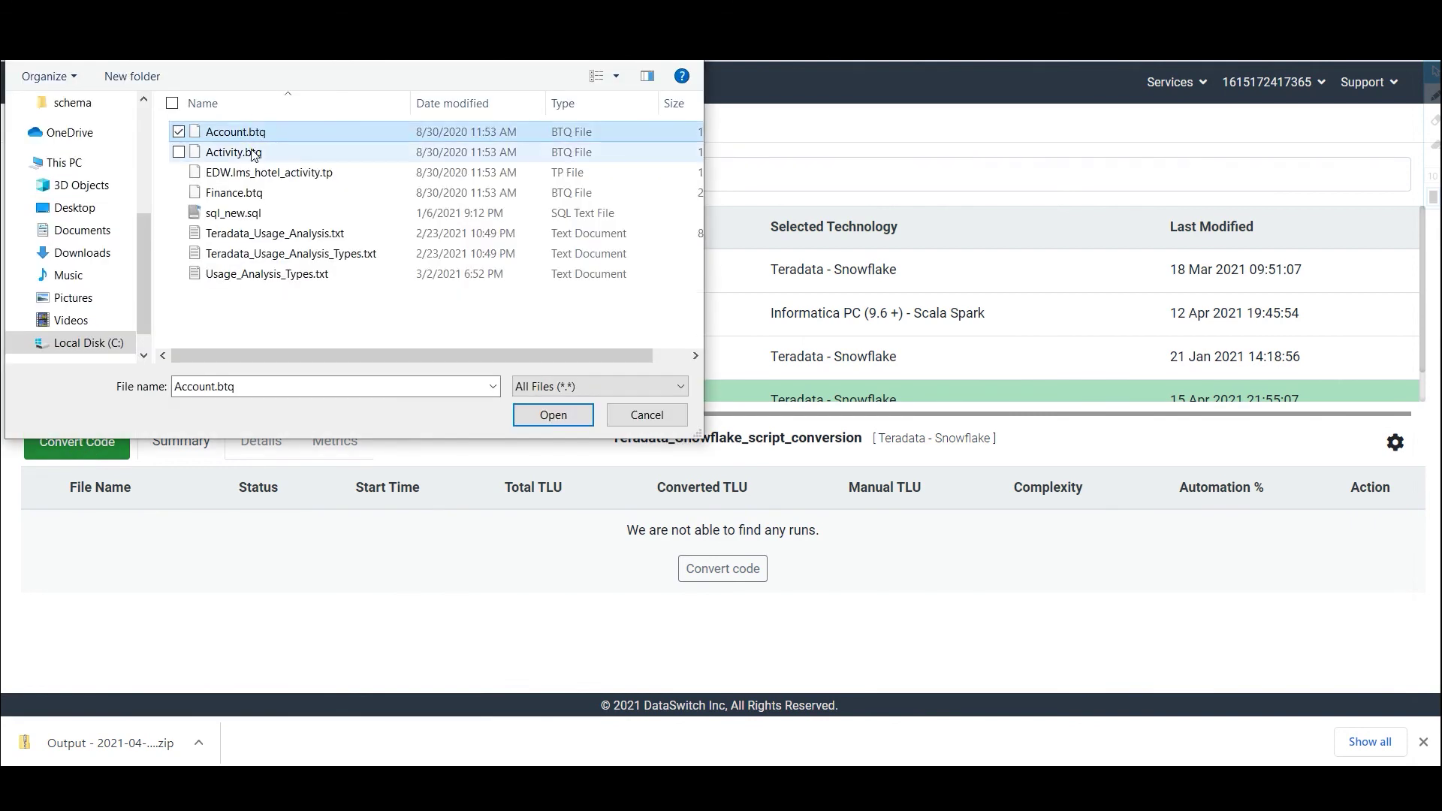
left_click(251, 151, "ctrl")
left_click(242, 193, "ctrl")
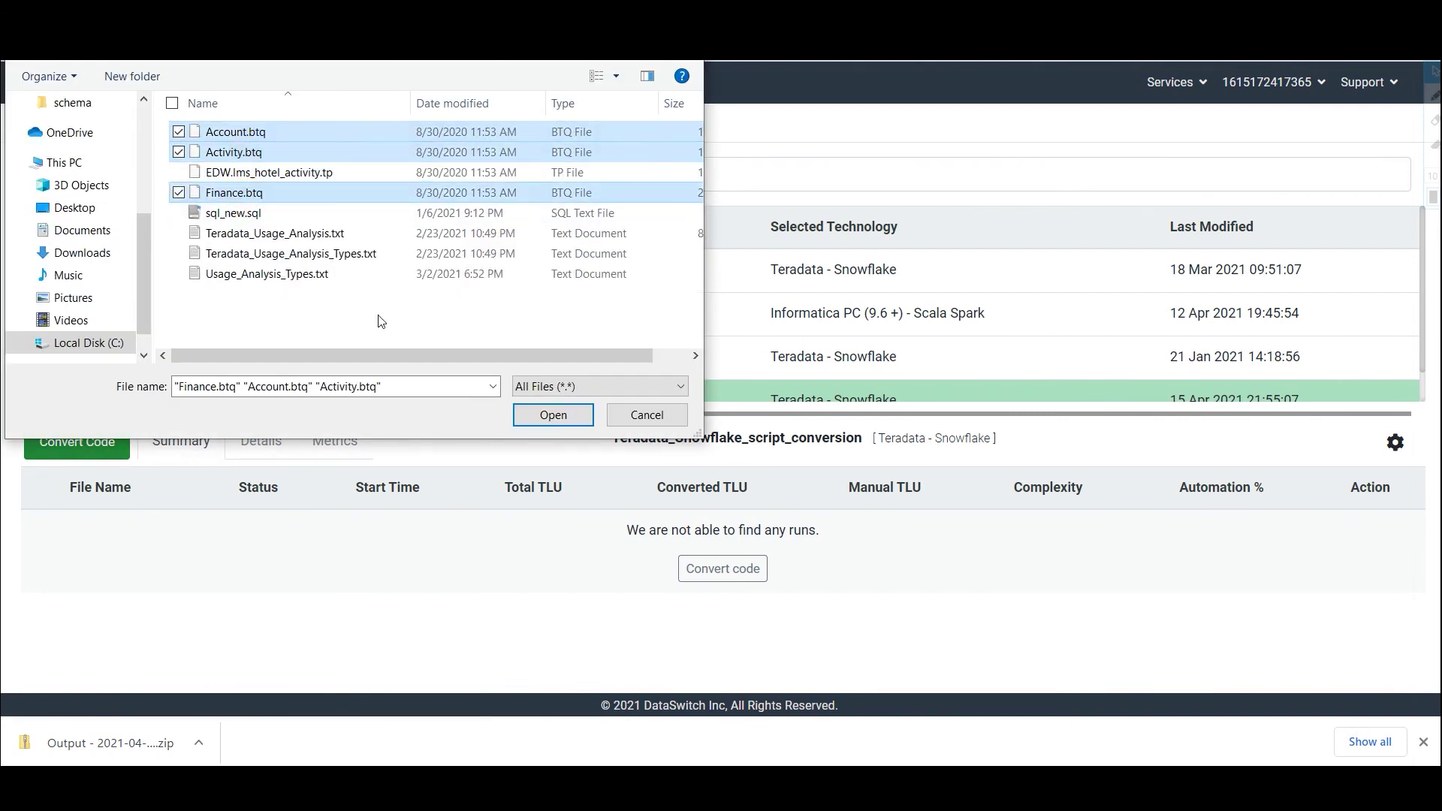
left_click(542, 414)
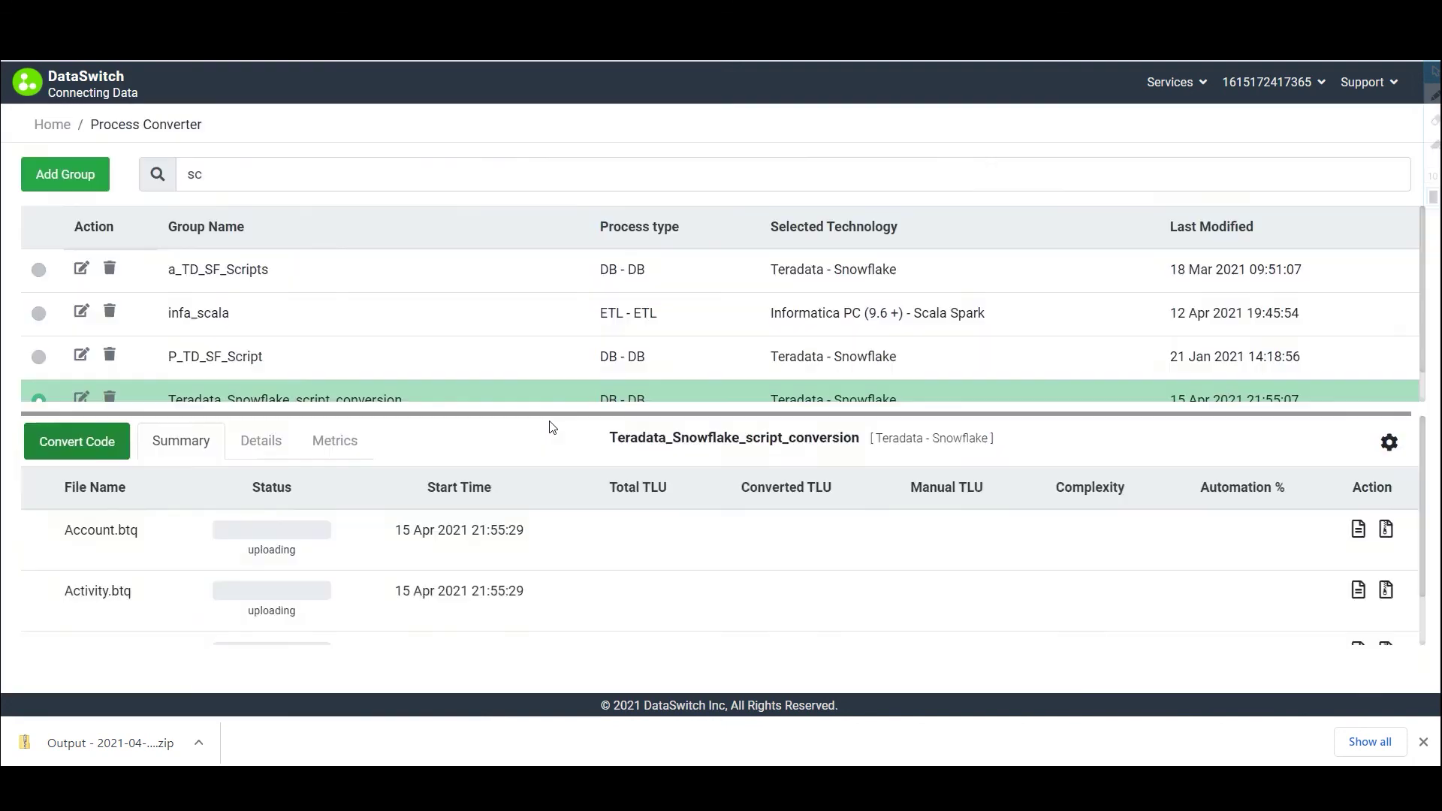